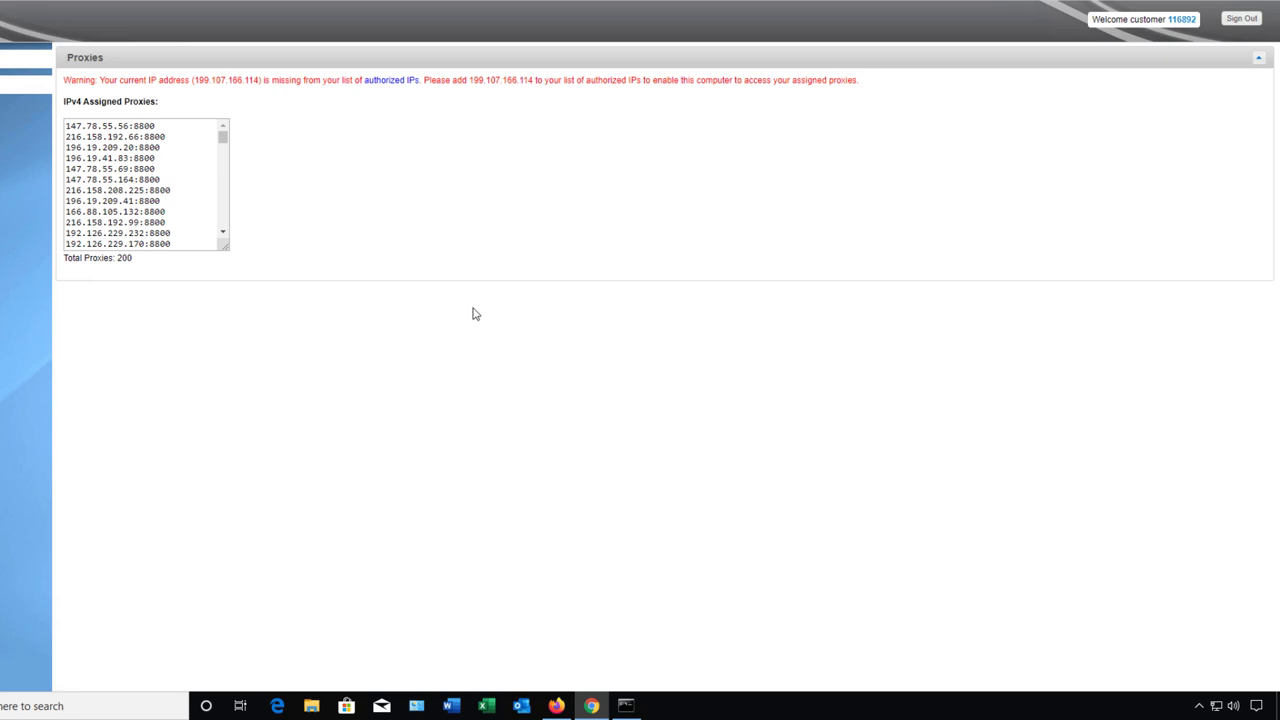
Step: Check the current IP shown on IP Chicken in Firefox, then return to the Chrome proxy dashboard
click(549, 703)
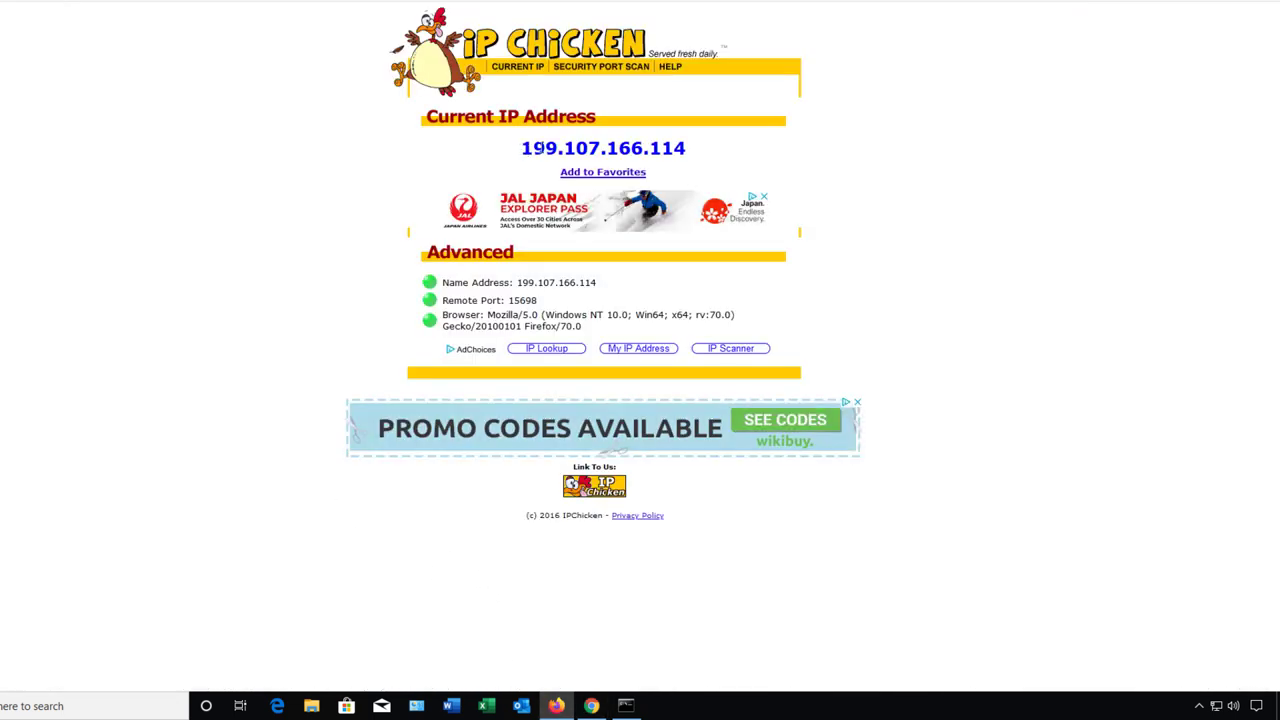
drag(522, 149, 704, 150)
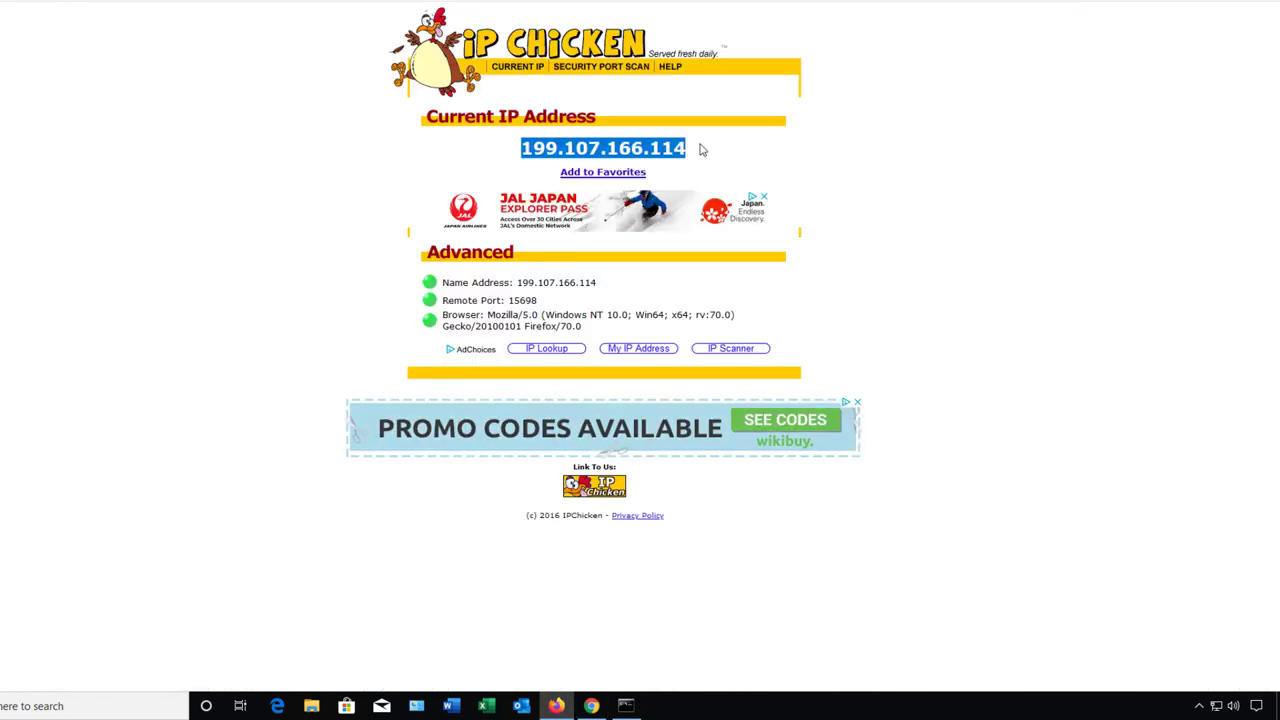
click(1026, 205)
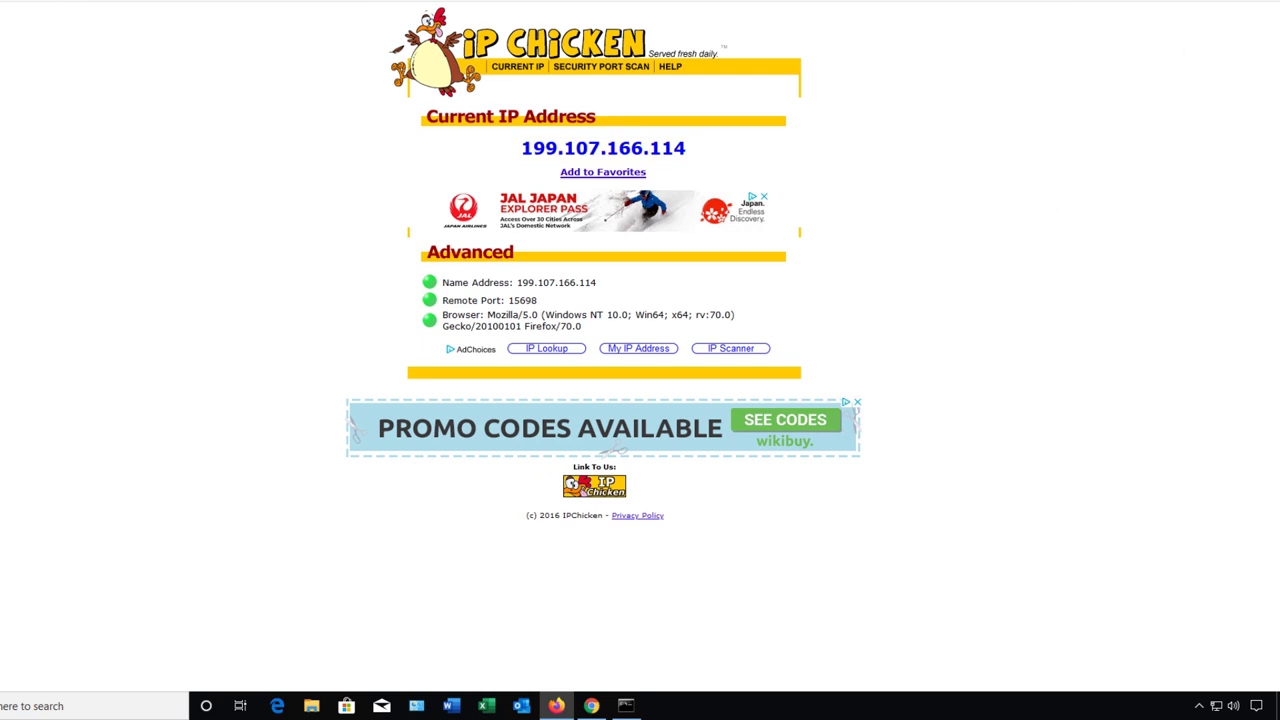
key(alt+Tab)
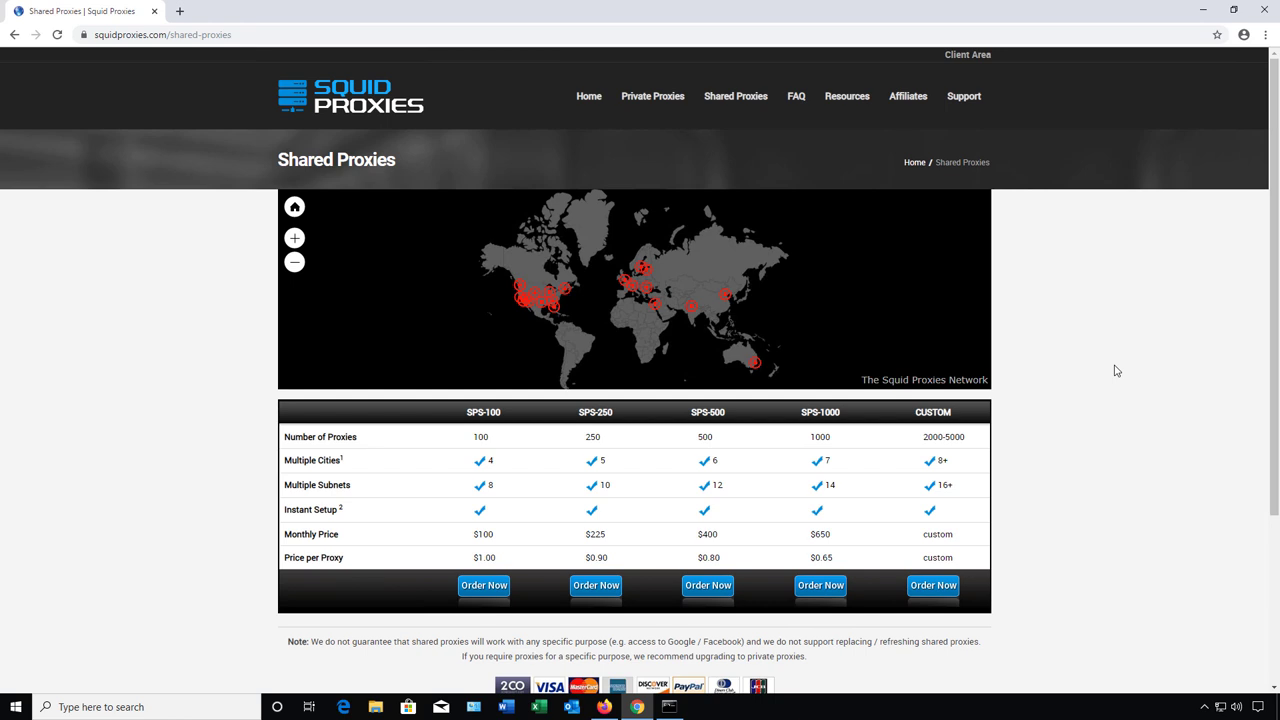
Step: Launch Notepad from Windows search and type 'clickx3' into a new note
click(167, 706)
text(no)
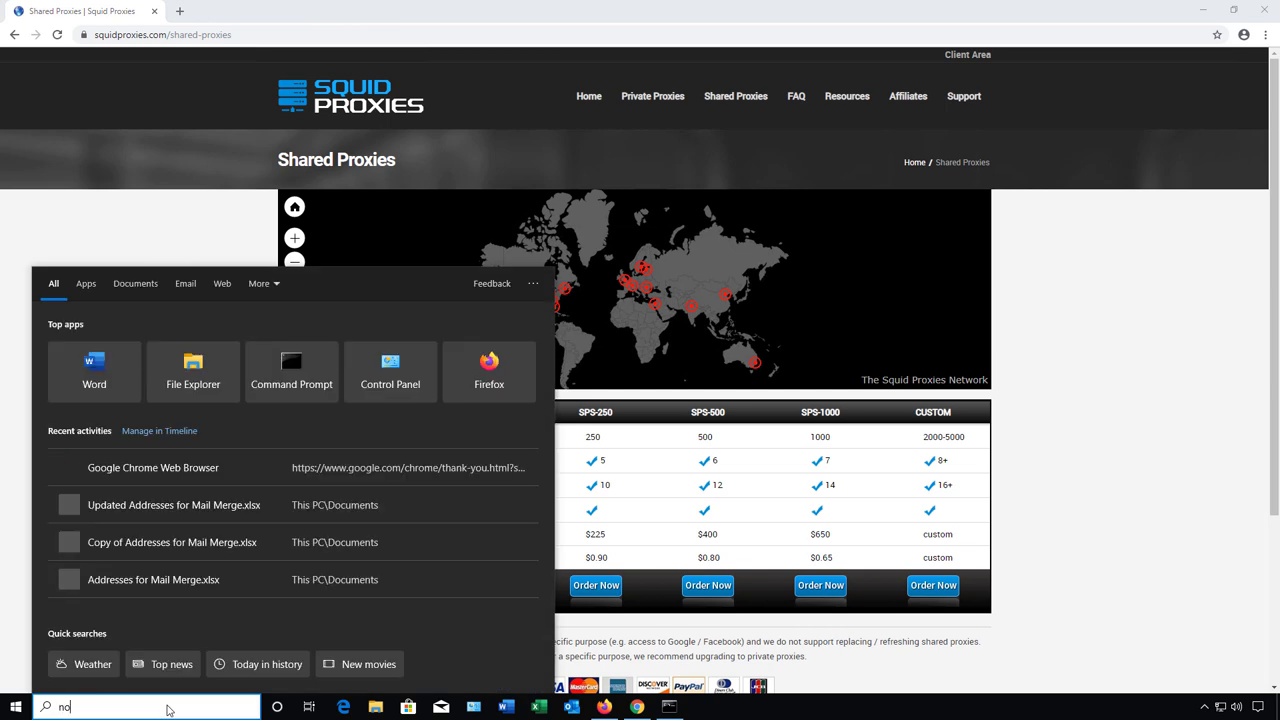
text(tepad)
key(Return)
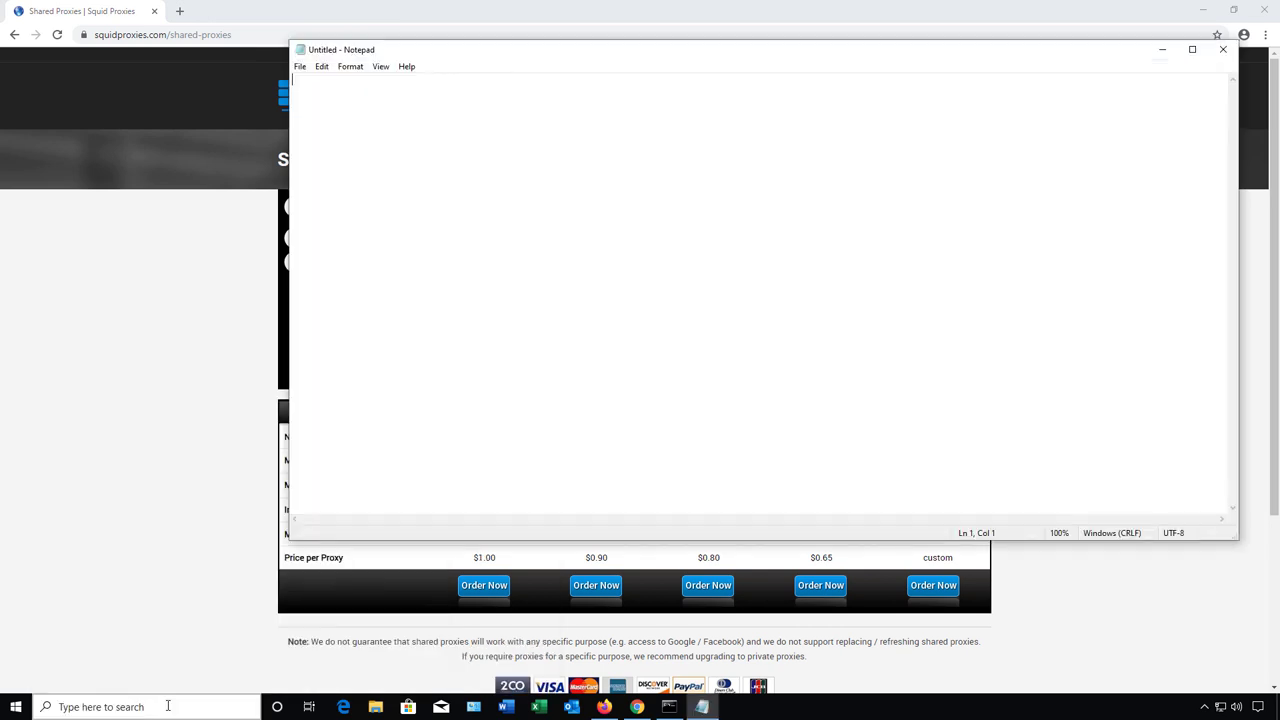
text(clickx3)
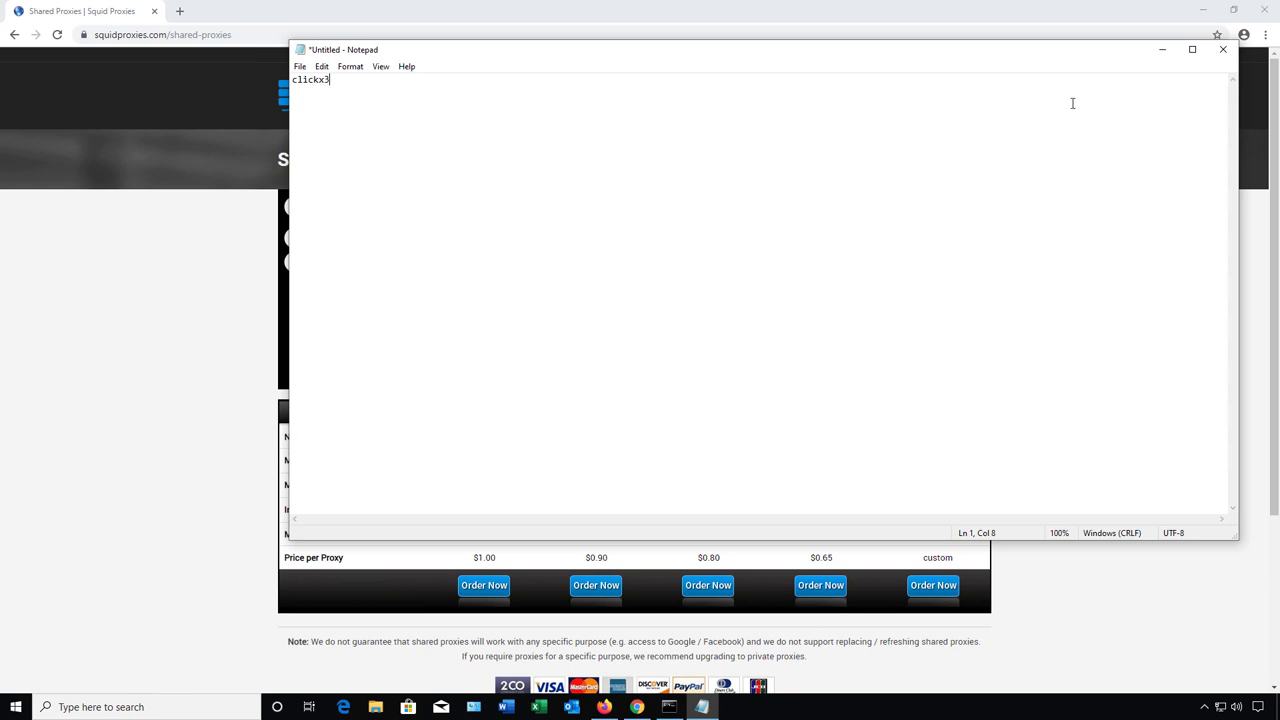
Step: Minimize Notepad and copy 199.107.166.114 from the unauthorized-IP warning
click(1158, 52)
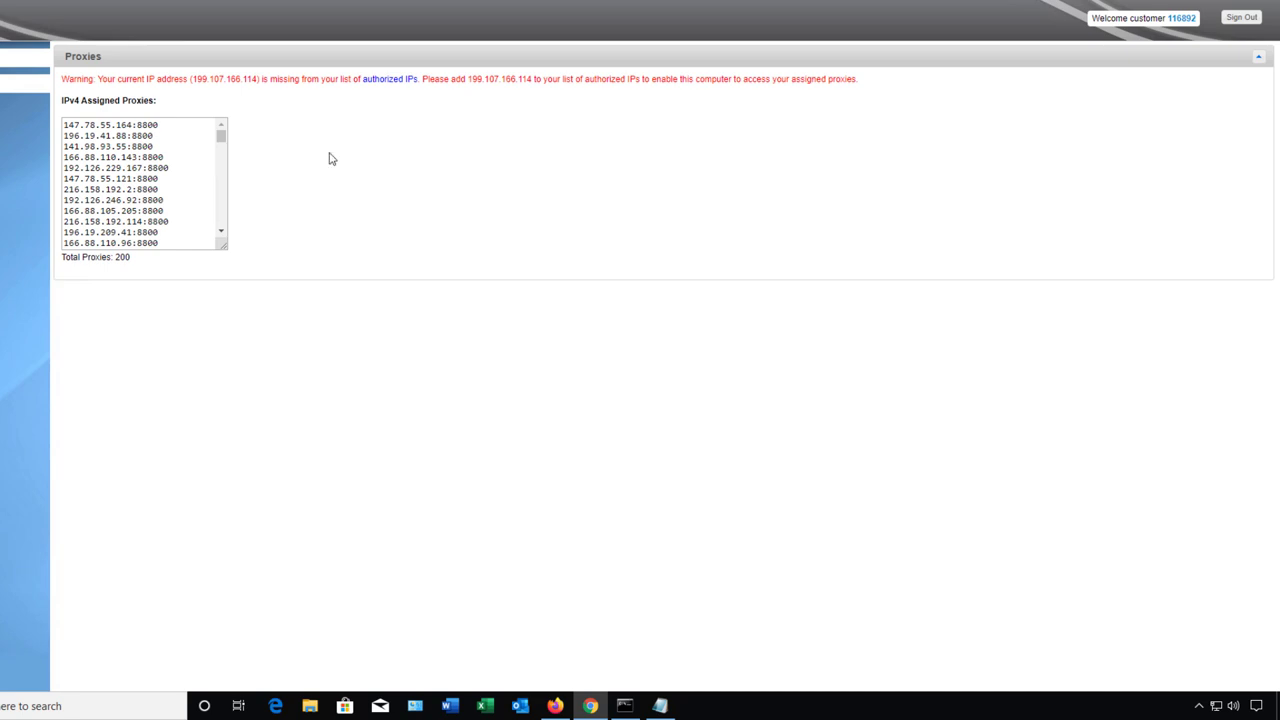
drag(194, 78, 258, 80)
right_click(247, 82)
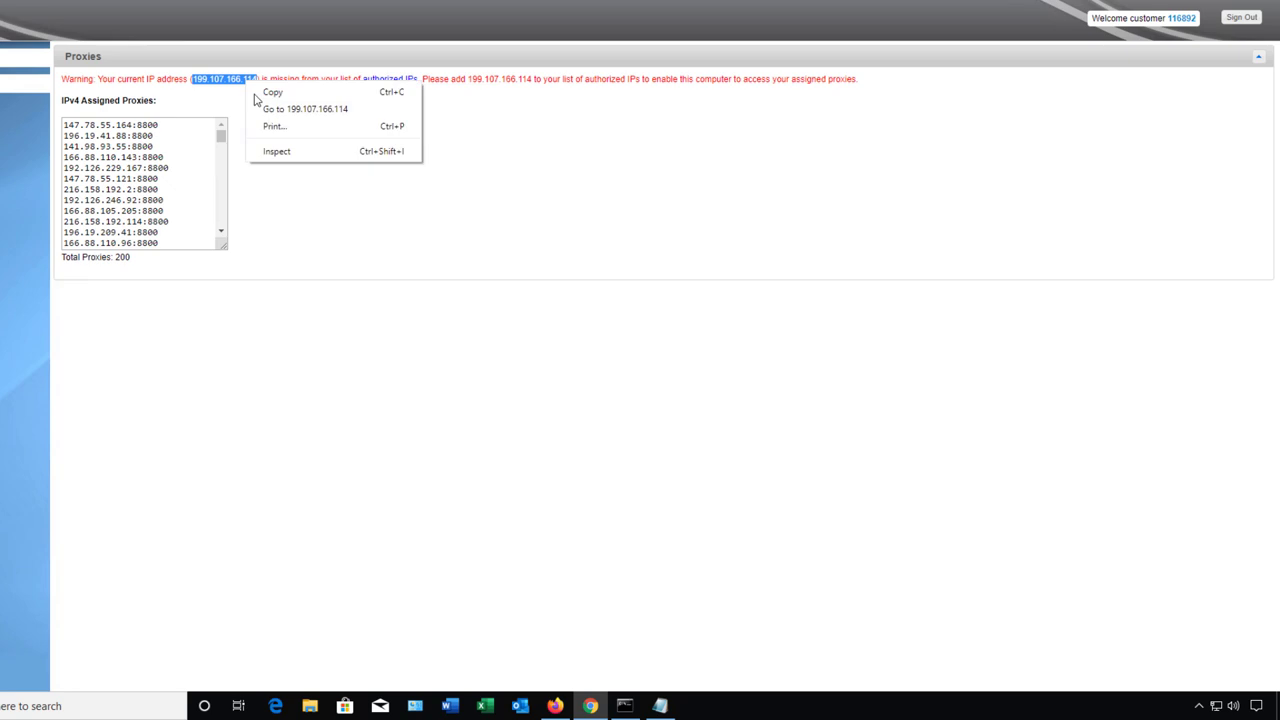
click(264, 95)
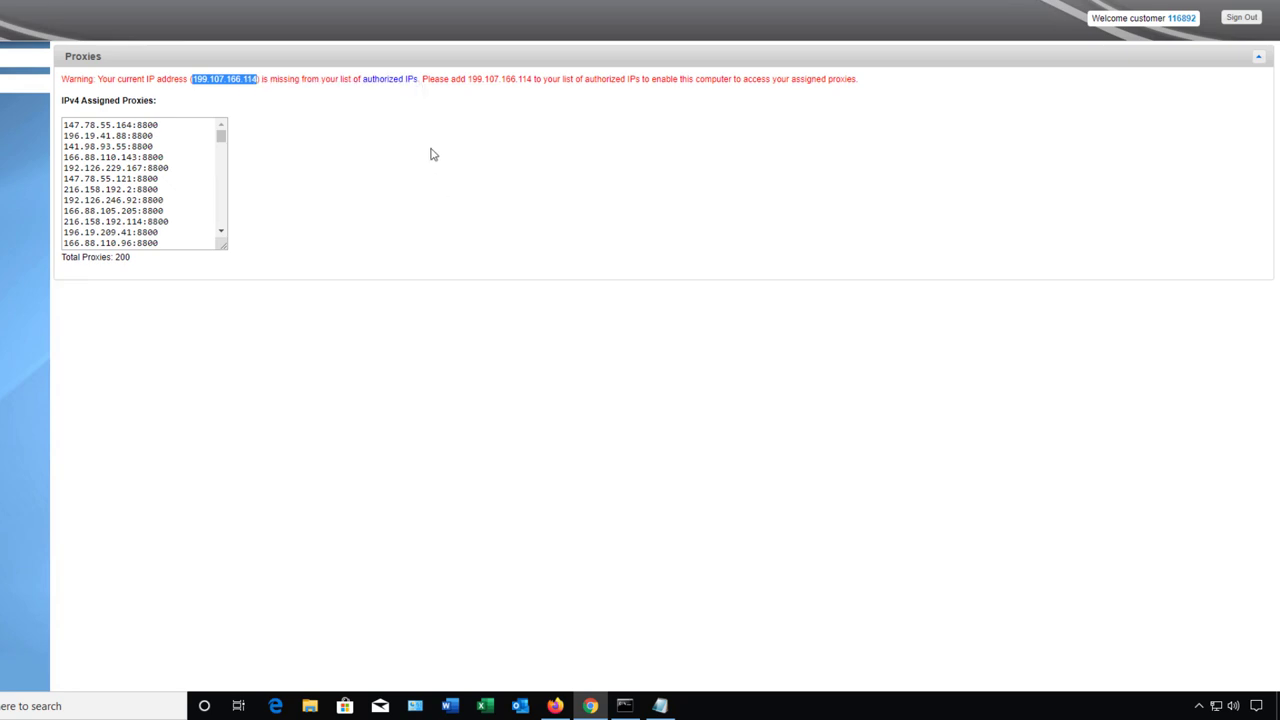
Step: Paste 199.107.166.114 into the Authorized IPs list box and submit it
click(400, 87)
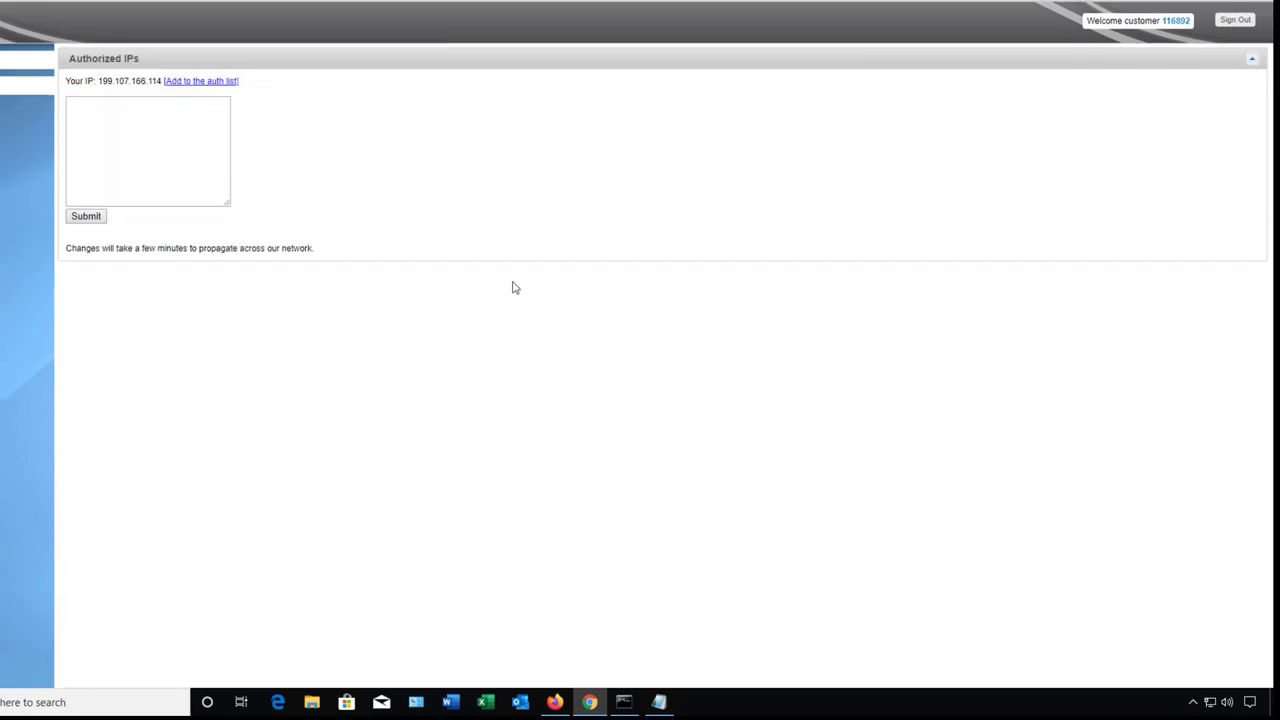
click(135, 112)
right_click(136, 113)
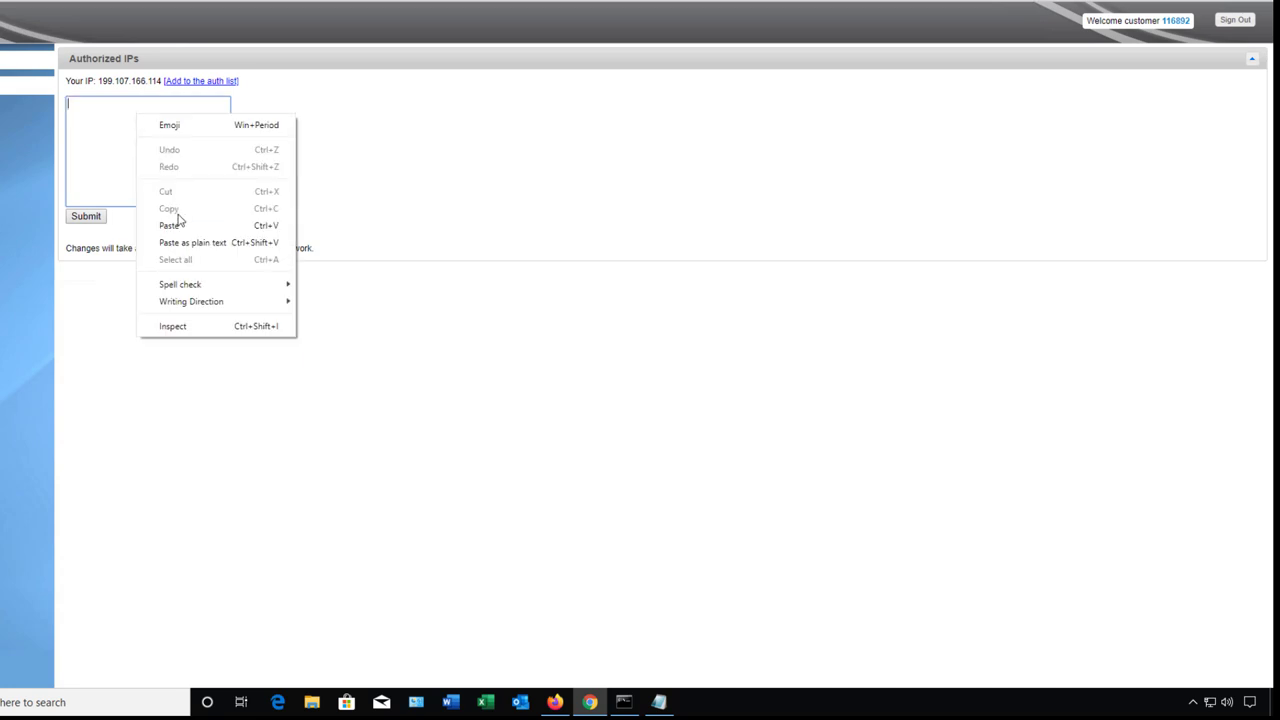
click(176, 226)
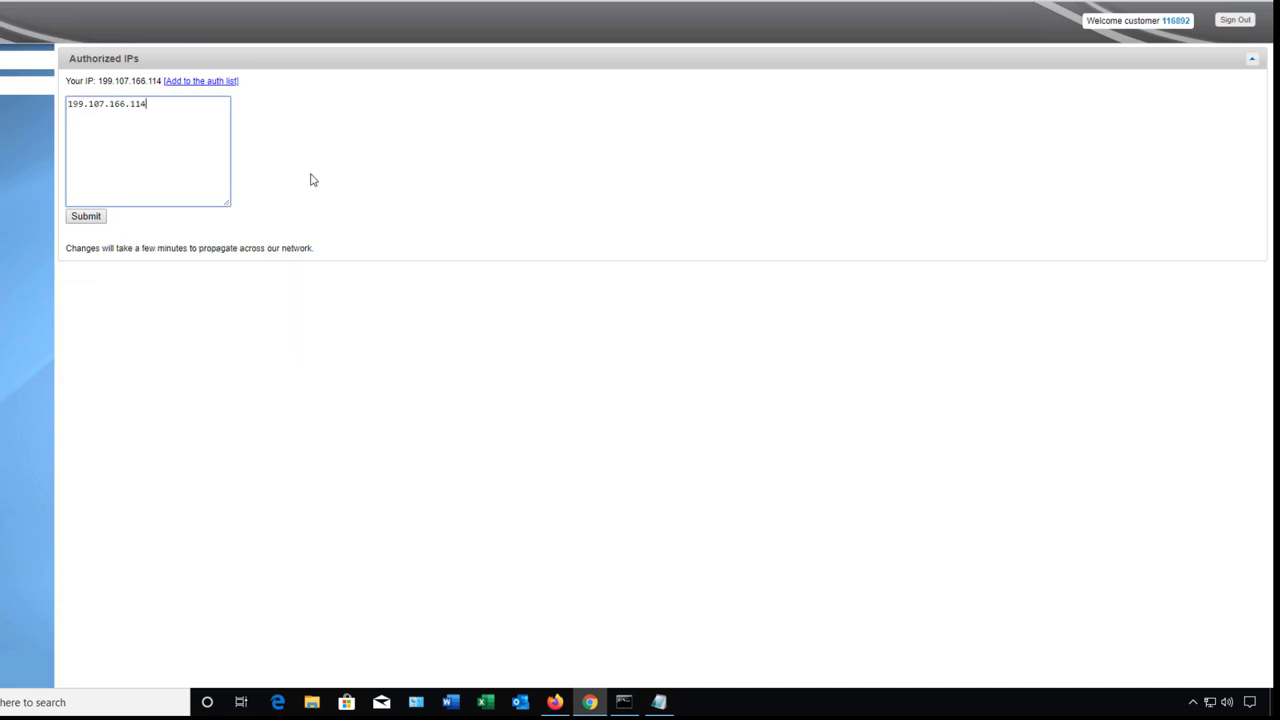
click(84, 217)
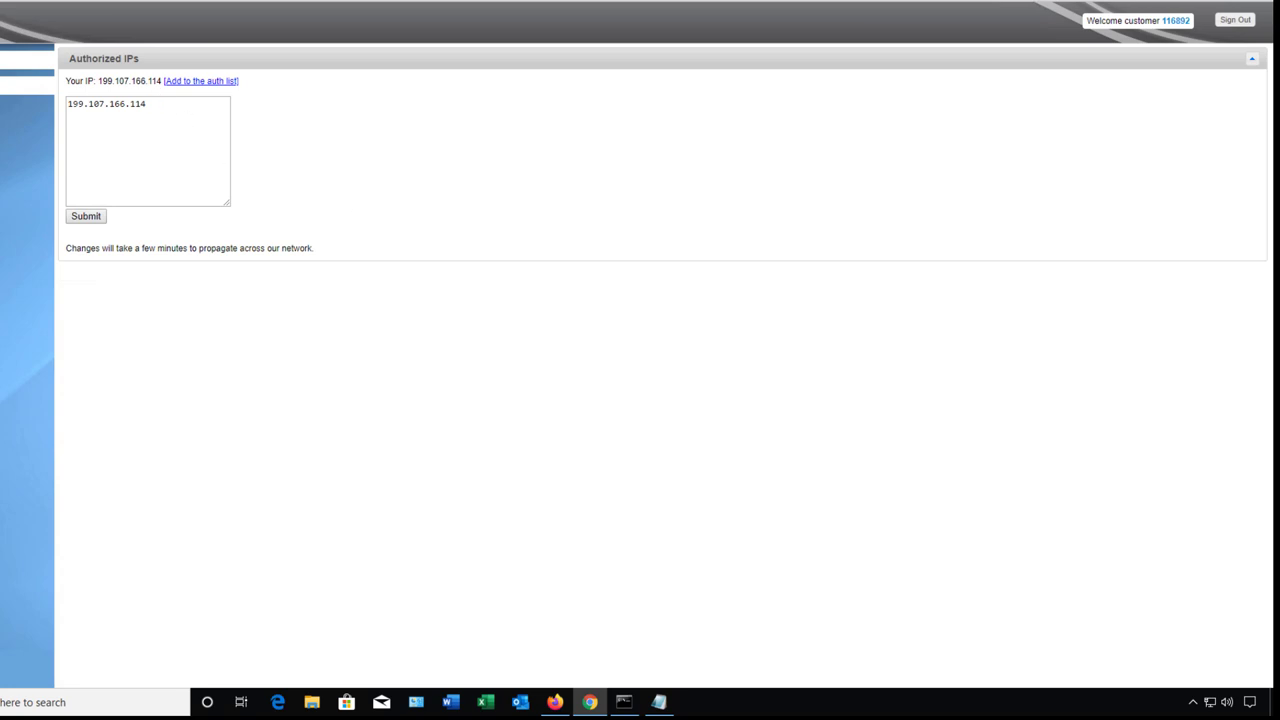
Step: Open Chrome Settings in a new tab, expand Advanced, and search the page for 'proxy'
key(ctrl+t)
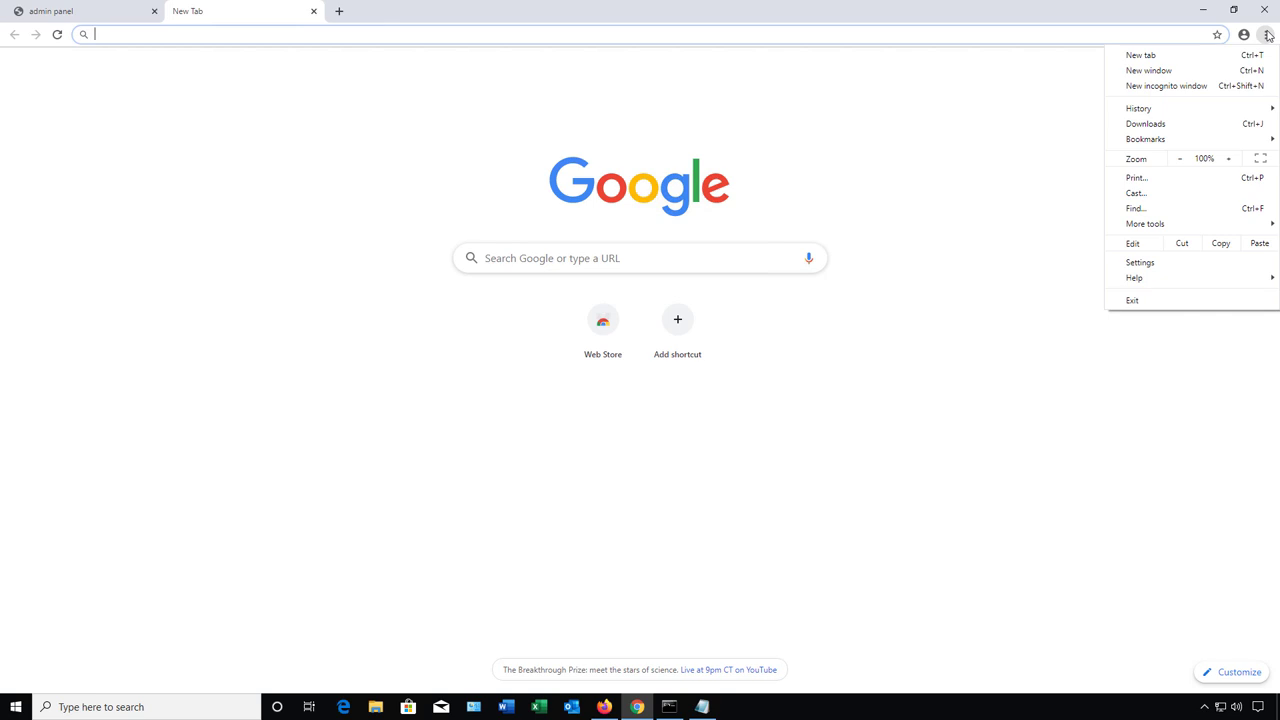
click(1160, 264)
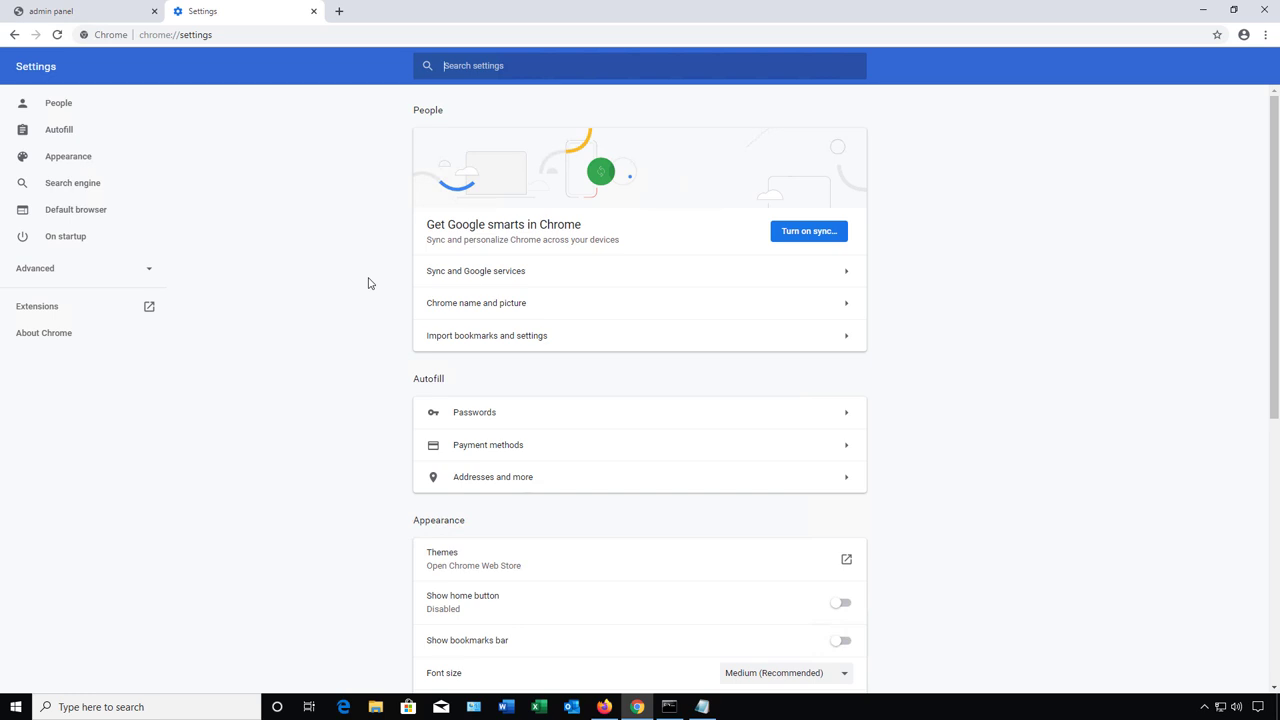
scroll(480, 365, down, 3)
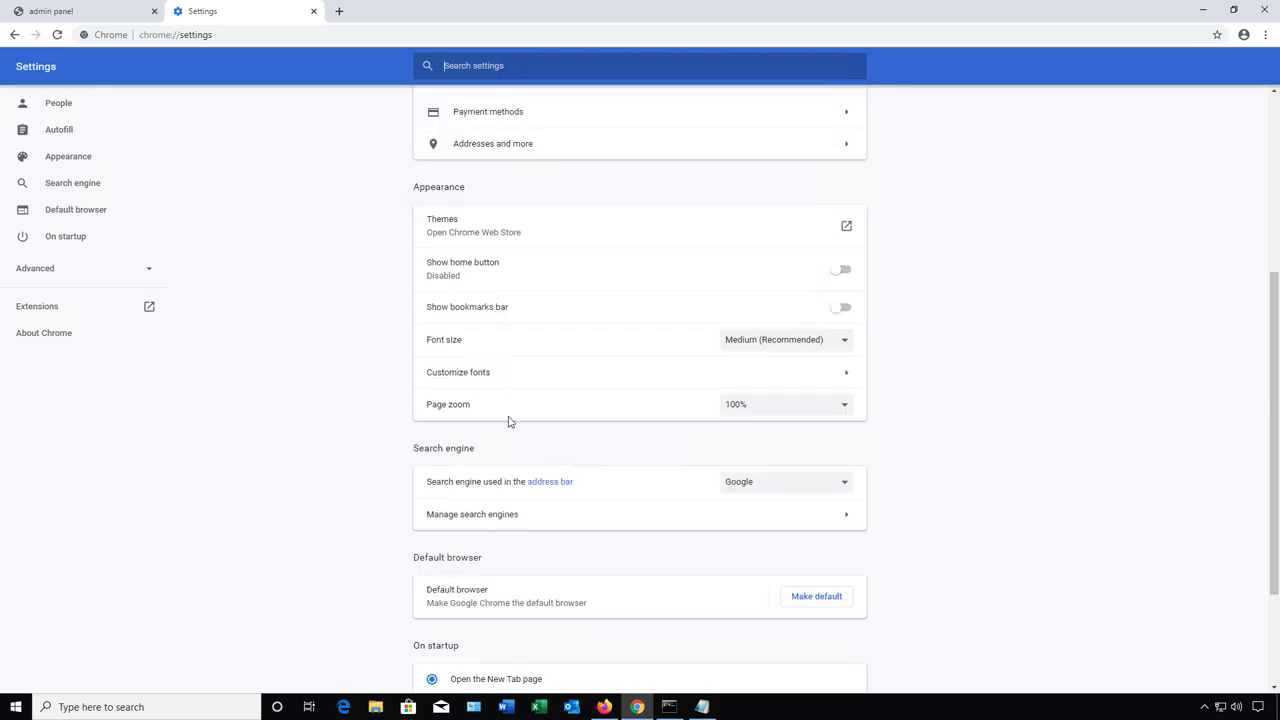
scroll(530, 515, down, 2)
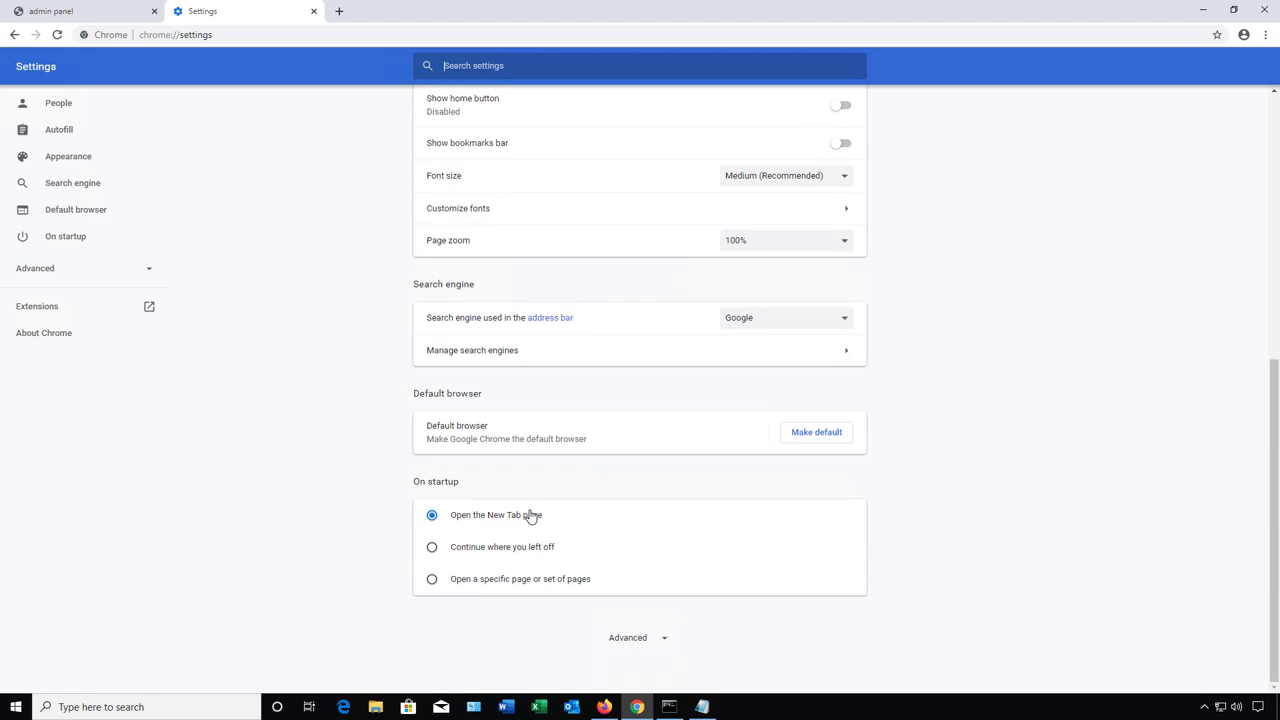
click(627, 640)
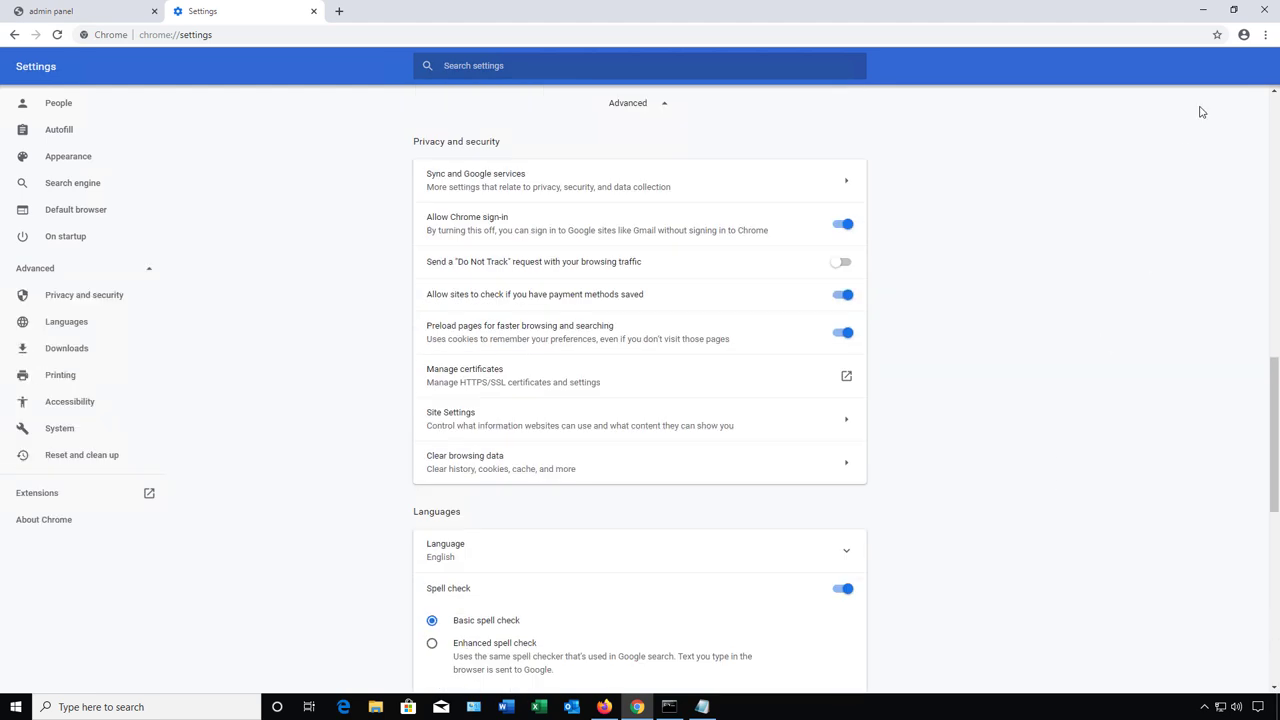
click(1265, 34)
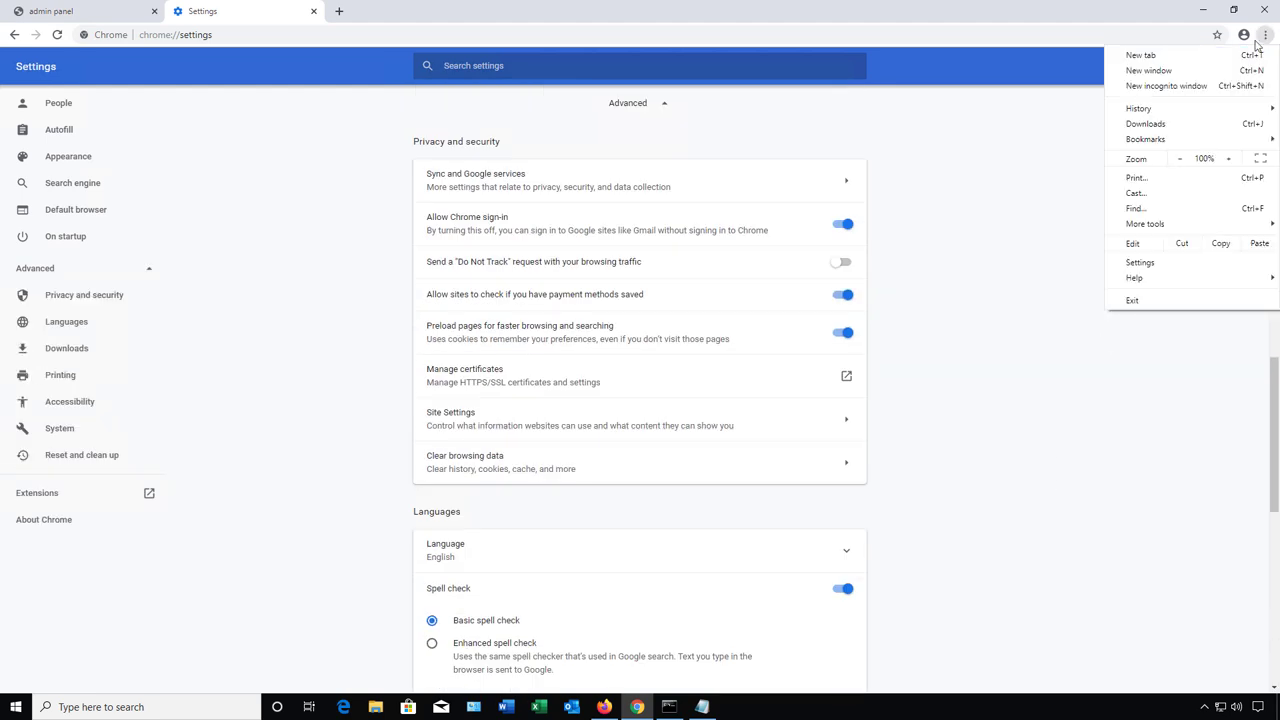
click(1157, 208)
text(proxy)
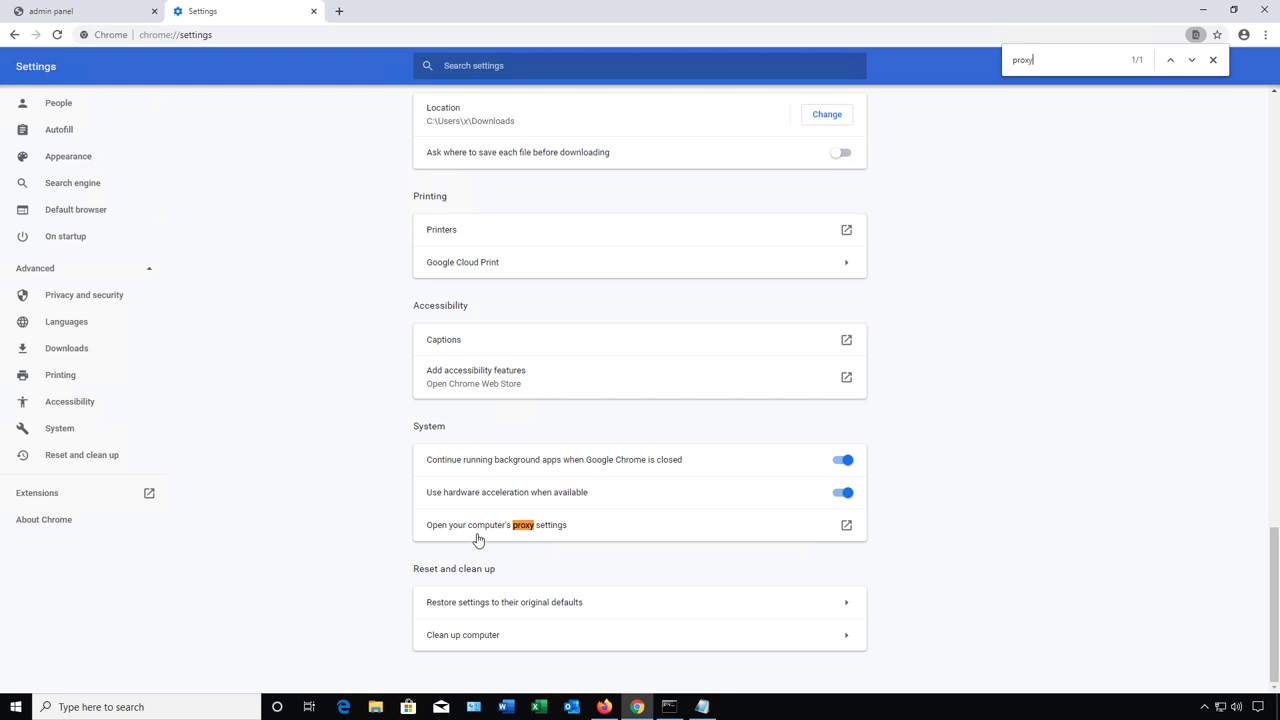
Step: Turn on 'Use a proxy server' in Windows proxy settings, then return to the Squid Proxies tab
click(846, 526)
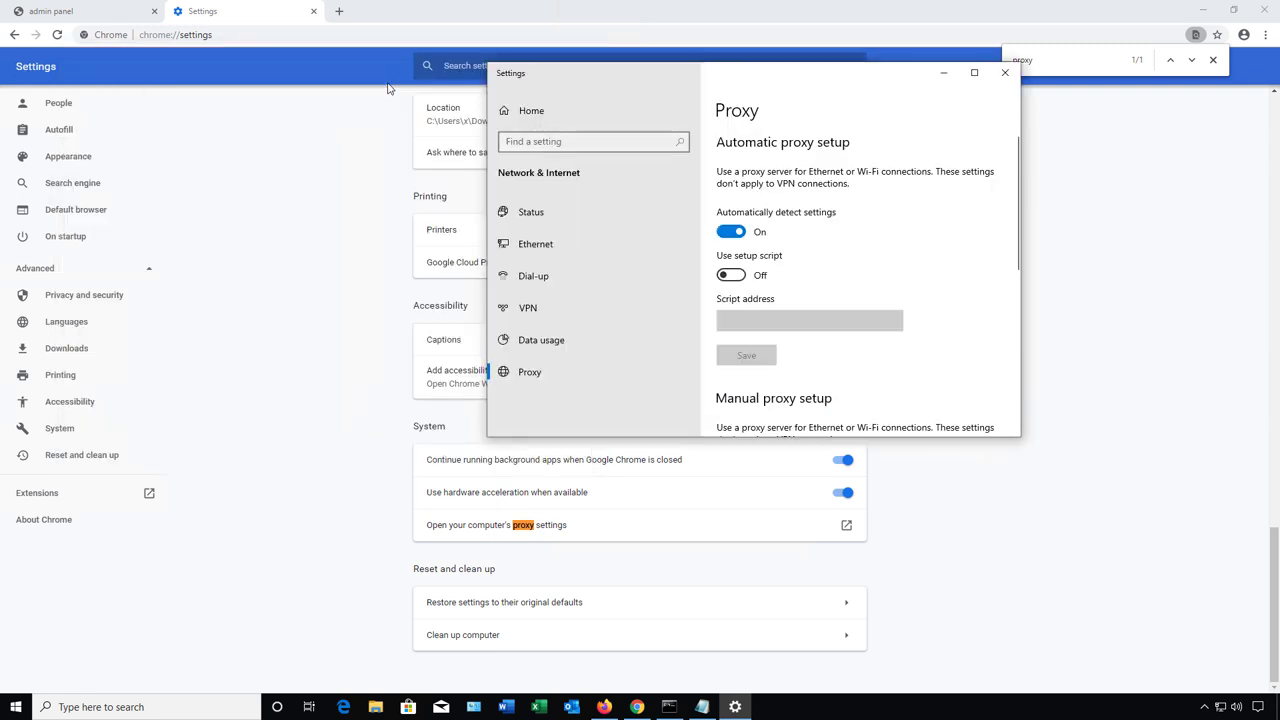
scroll(814, 189, down, 3)
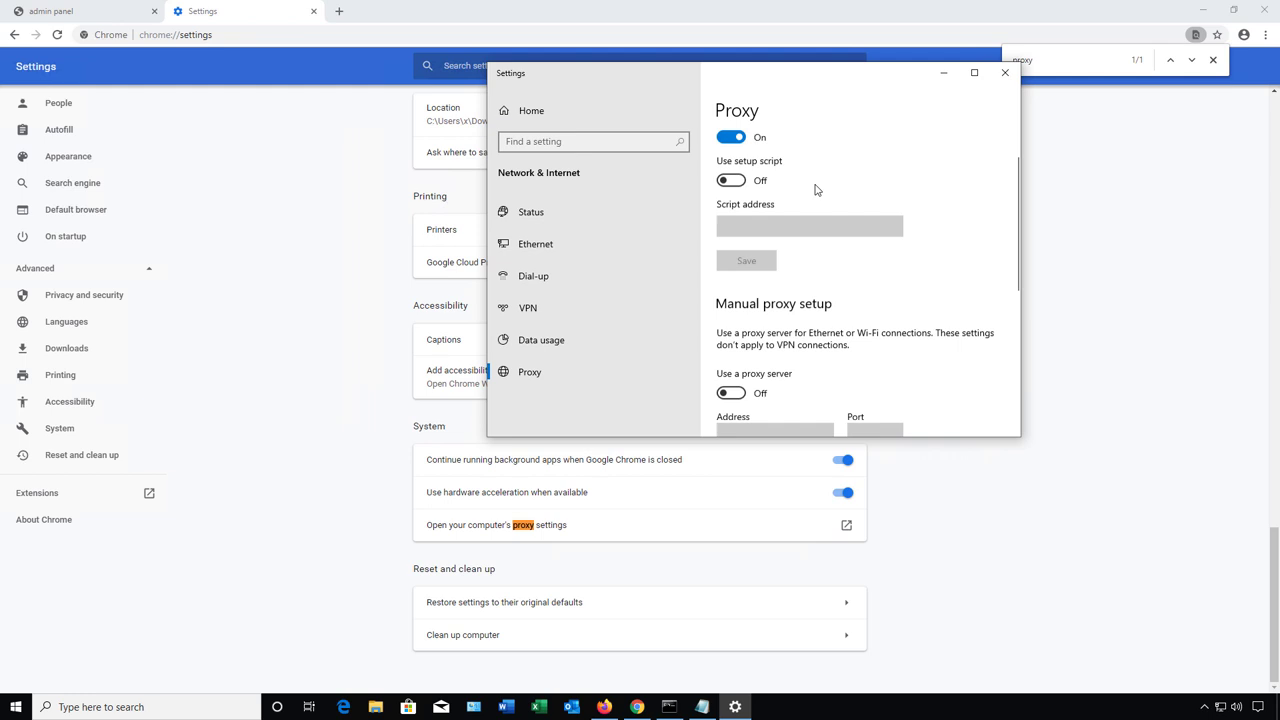
scroll(835, 209, down, 1)
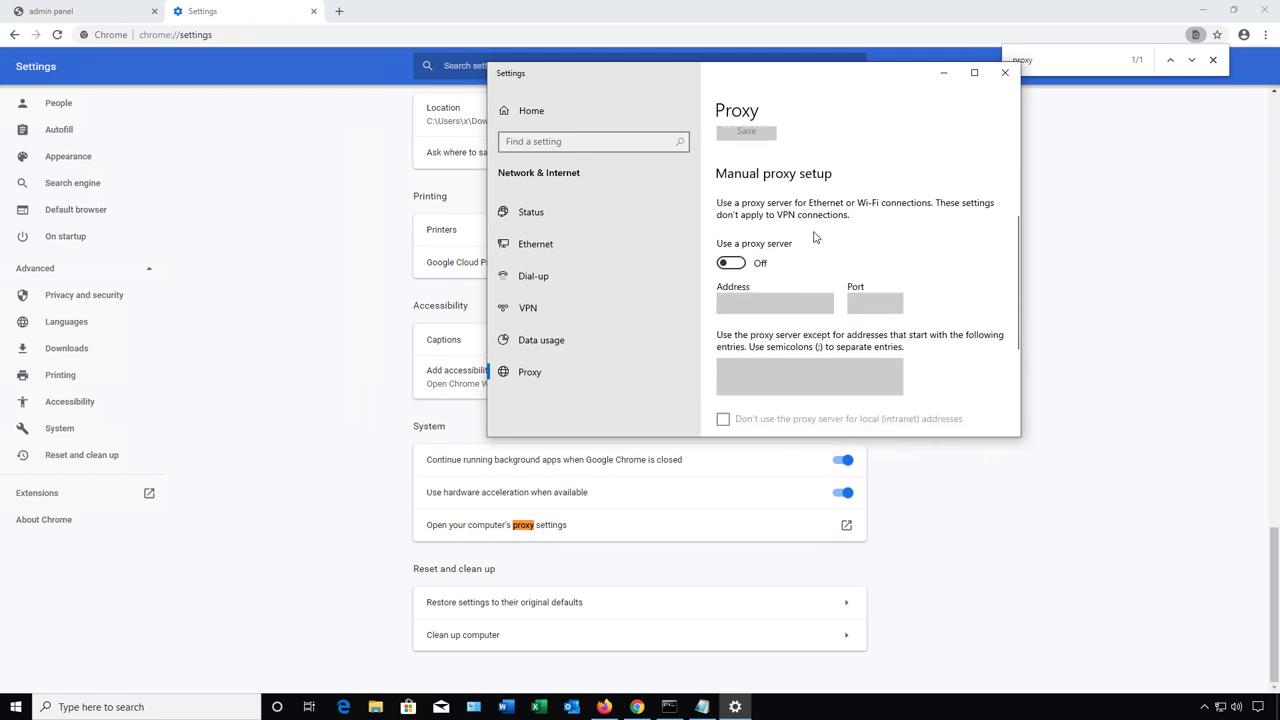
click(738, 264)
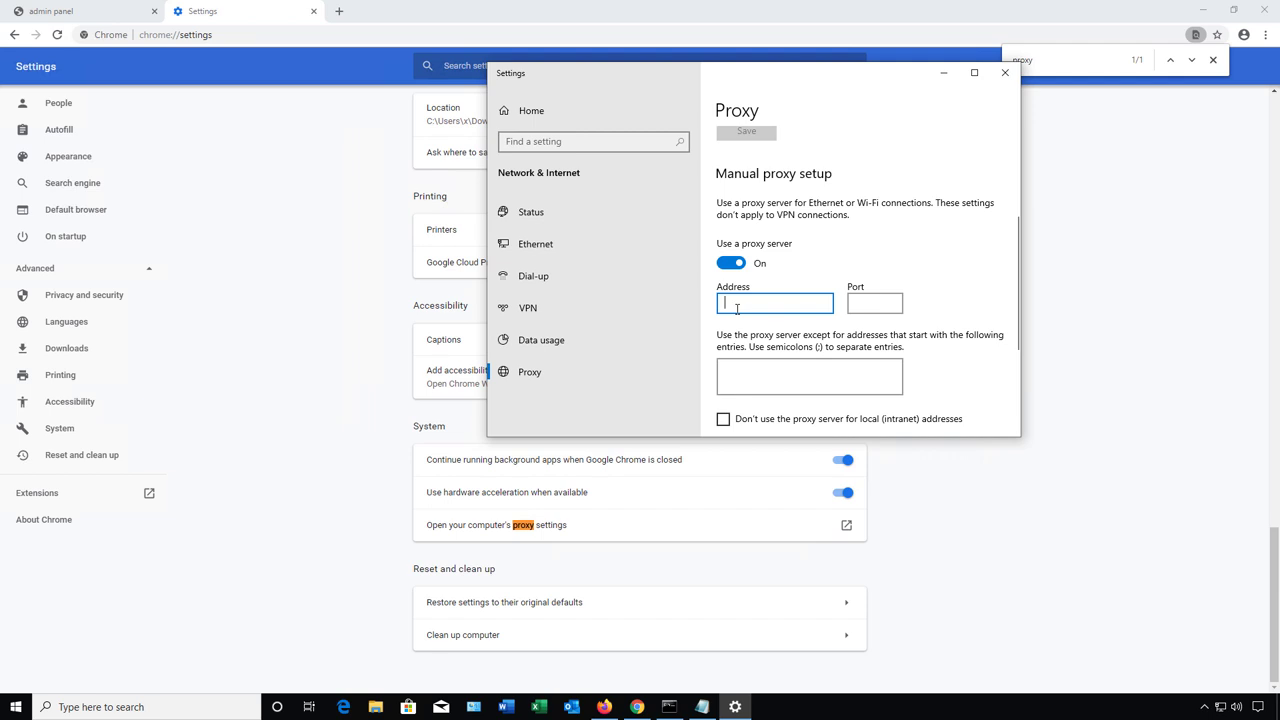
click(100, 14)
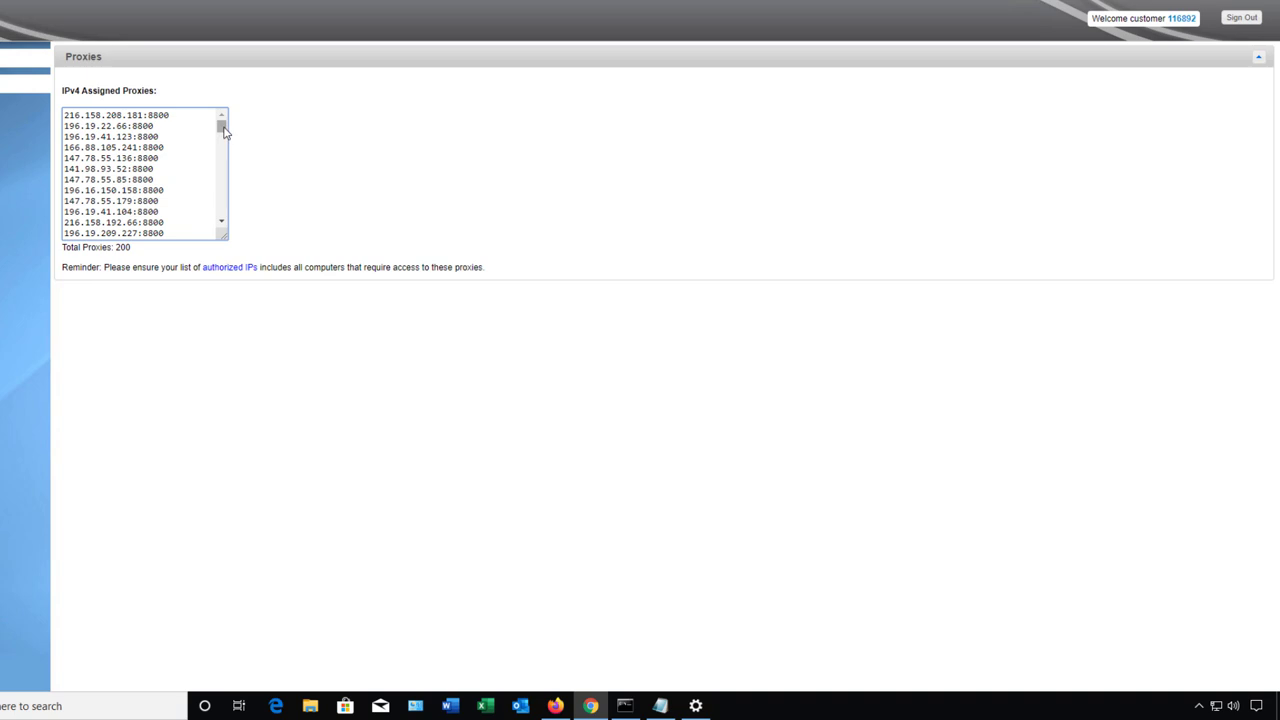
Step: Select and copy the first assigned proxy IP, 216.158.208.181
scroll(222, 150, down, 5)
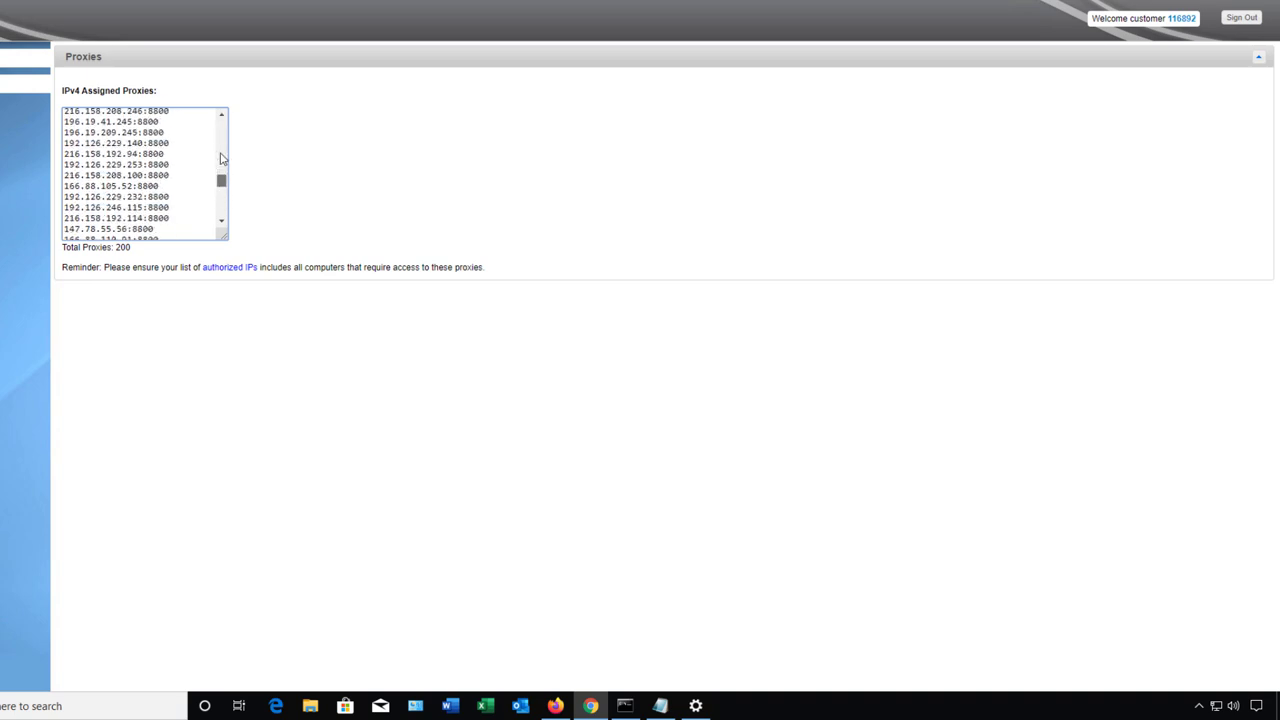
scroll(222, 140, up, 5)
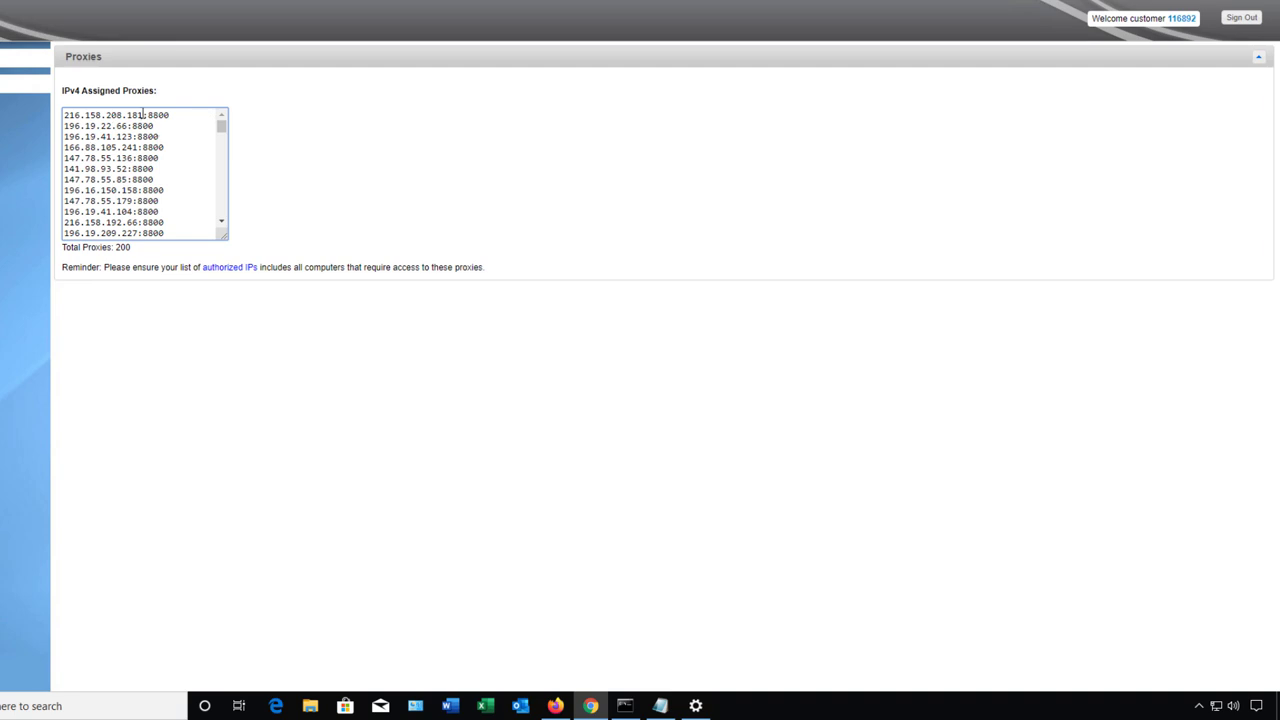
drag(143, 115, 63, 115)
key(ctrl+c)
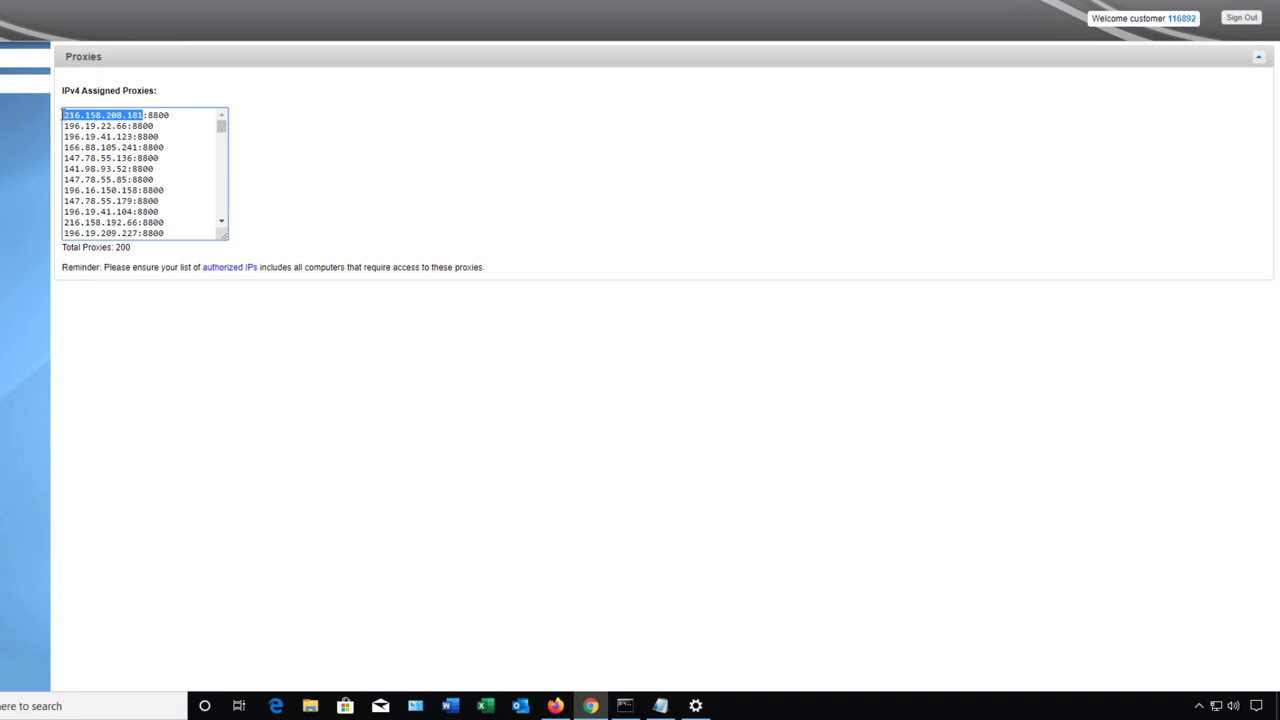
right_click(91, 119)
Step: Enter proxy address 216.158.208.181 and port 8800, bypass local addresses, and save
click(697, 706)
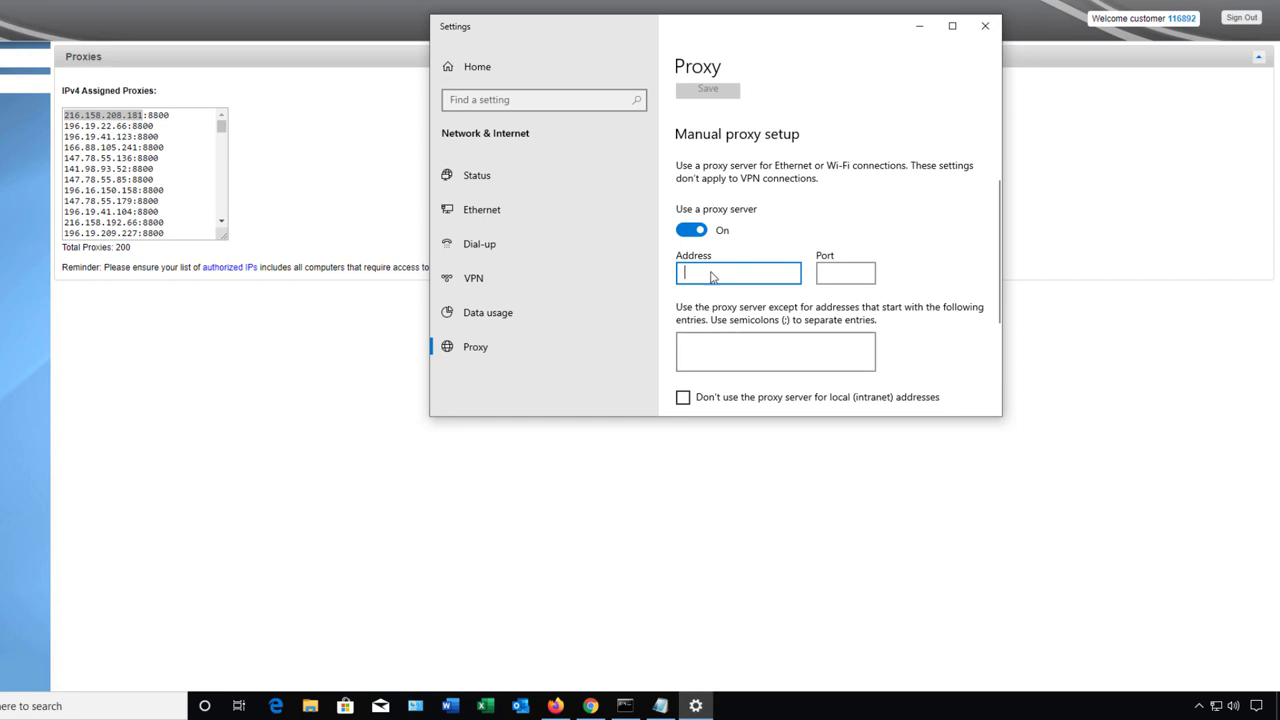
right_click(711, 277)
click(742, 286)
click(836, 275)
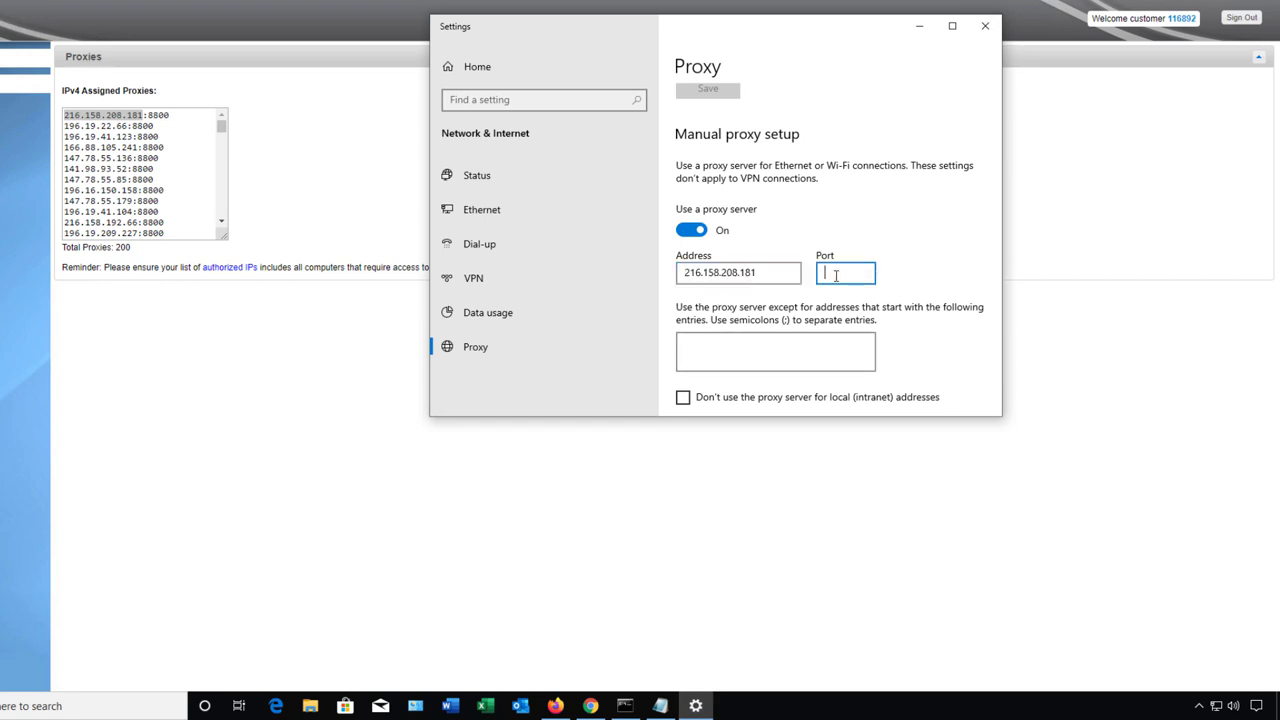
text(8800)
scroll(760, 285, down, 3)
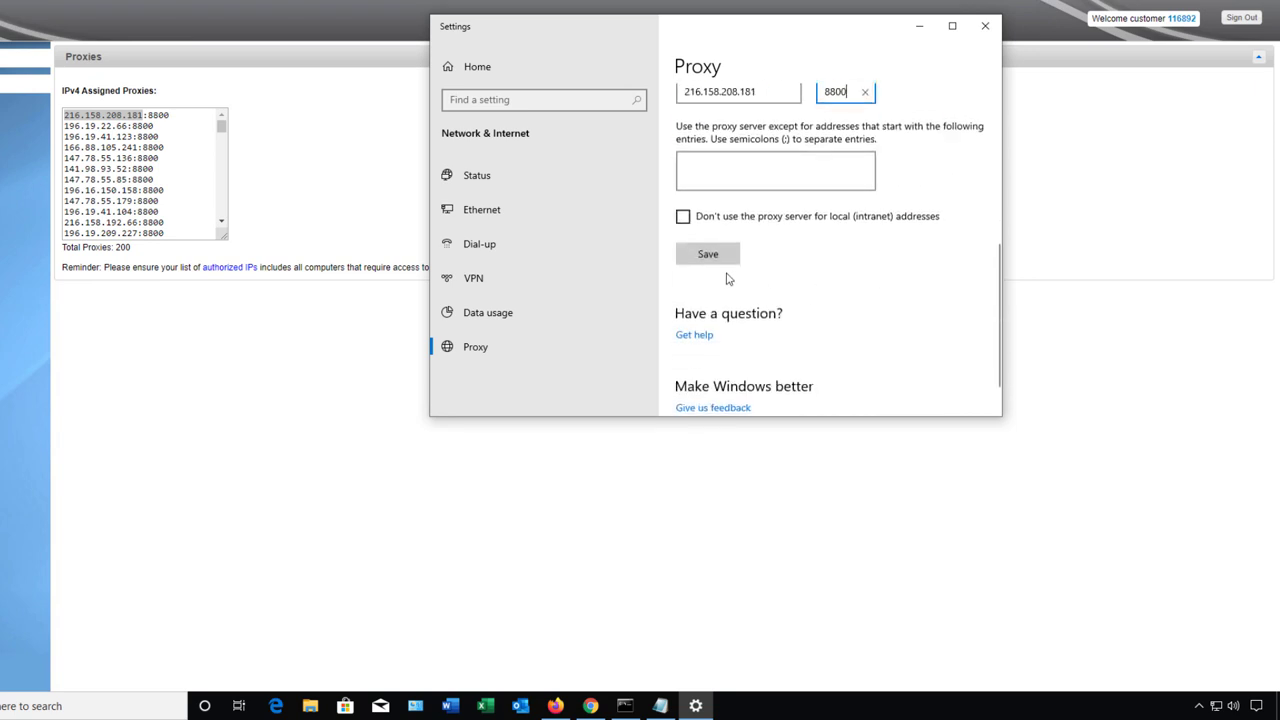
click(709, 255)
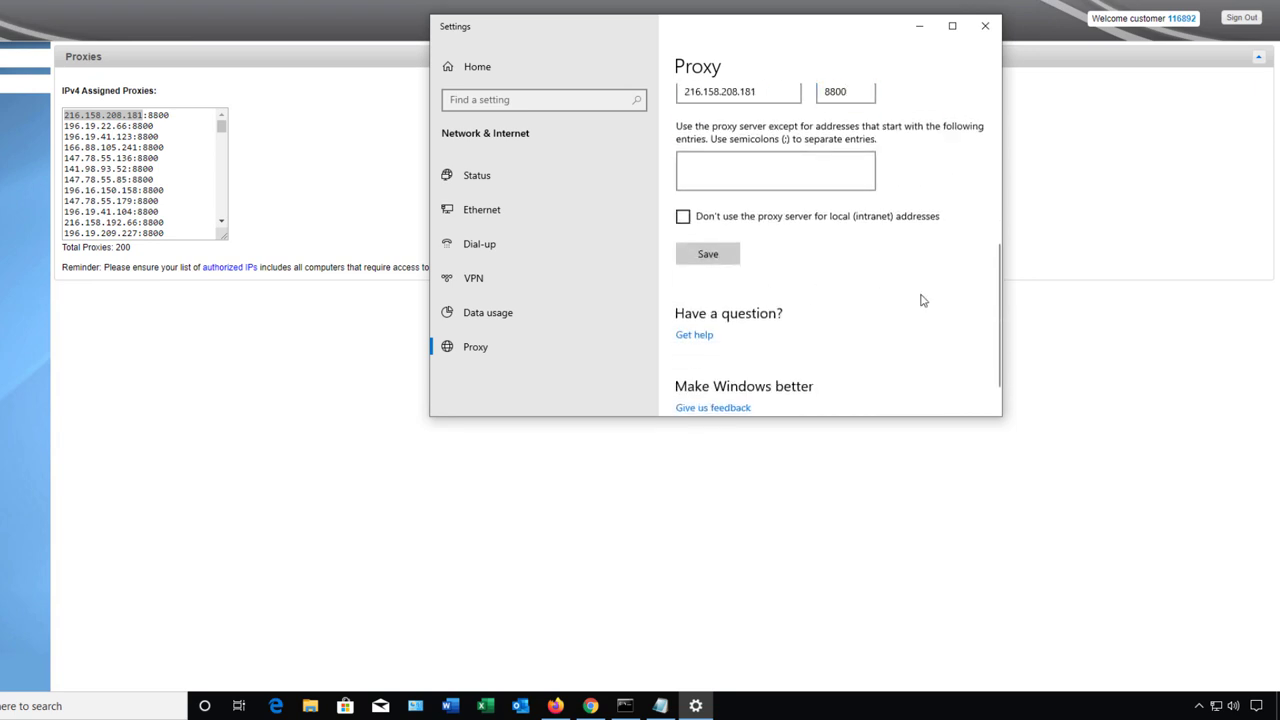
click(682, 218)
click(709, 256)
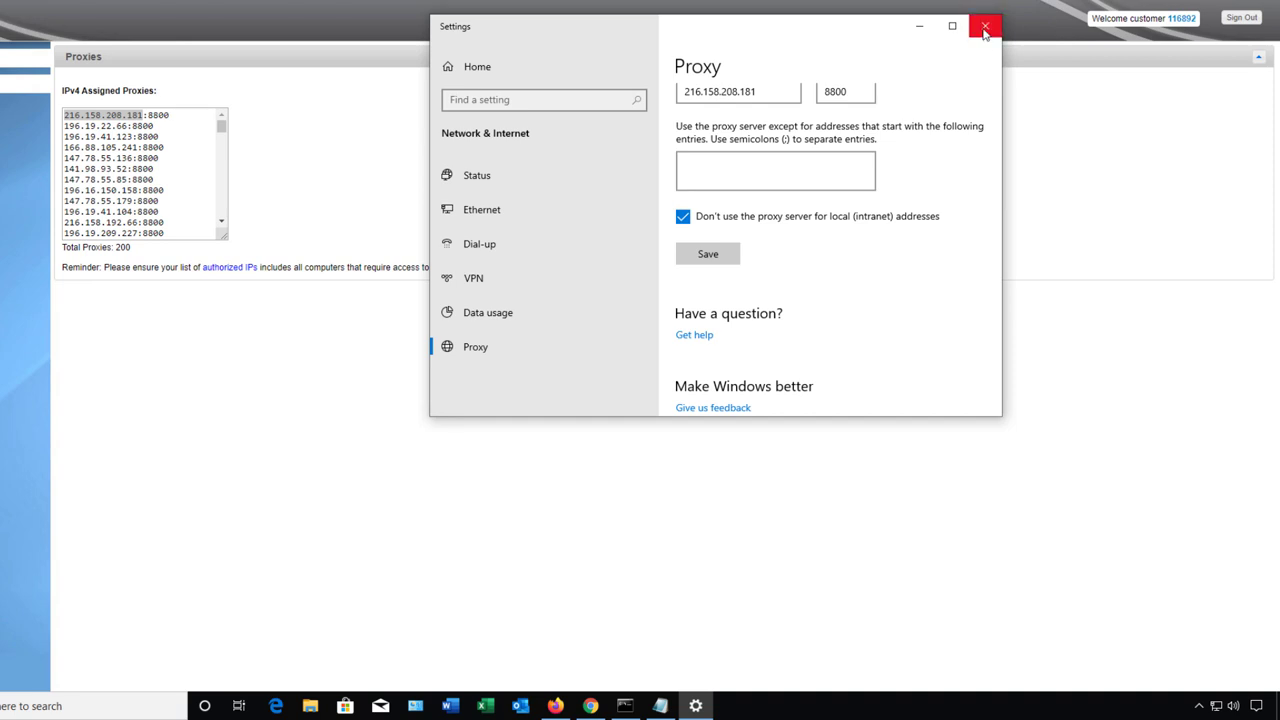
Step: Close Settings and load ipchicken.com in a new Firefox tab, reloading until it shows 216.158.208.181
click(985, 27)
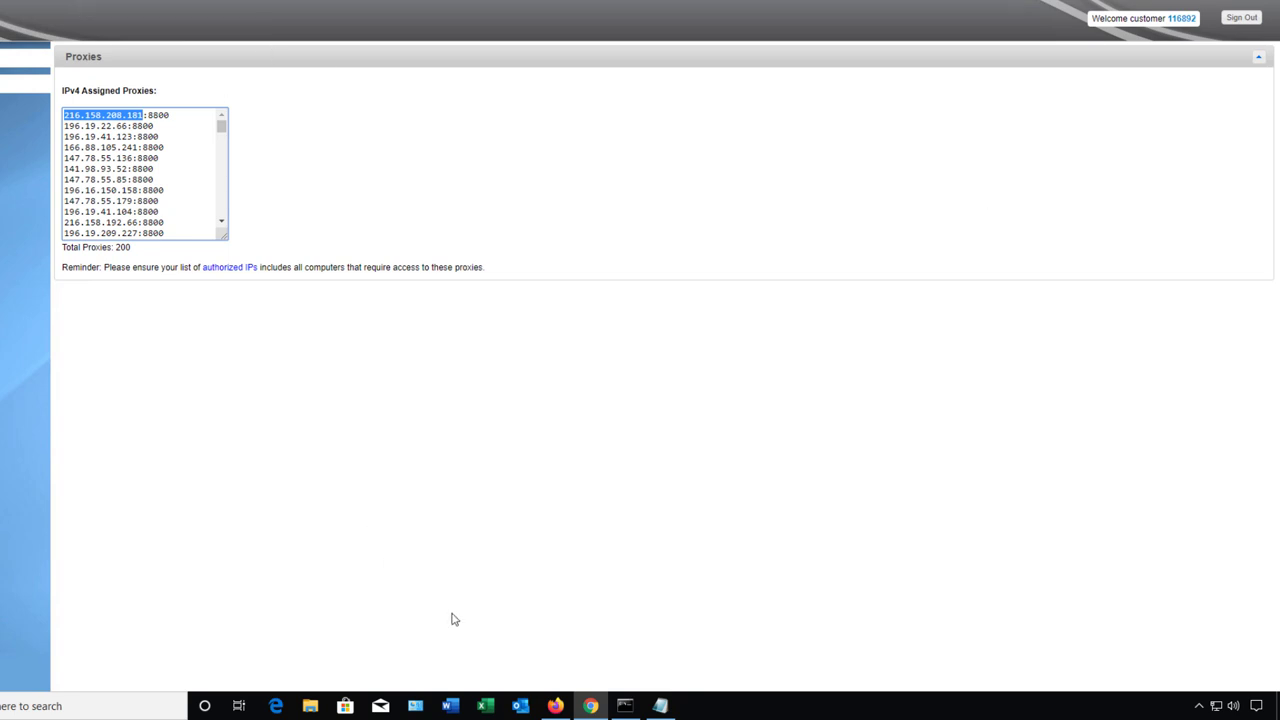
click(557, 705)
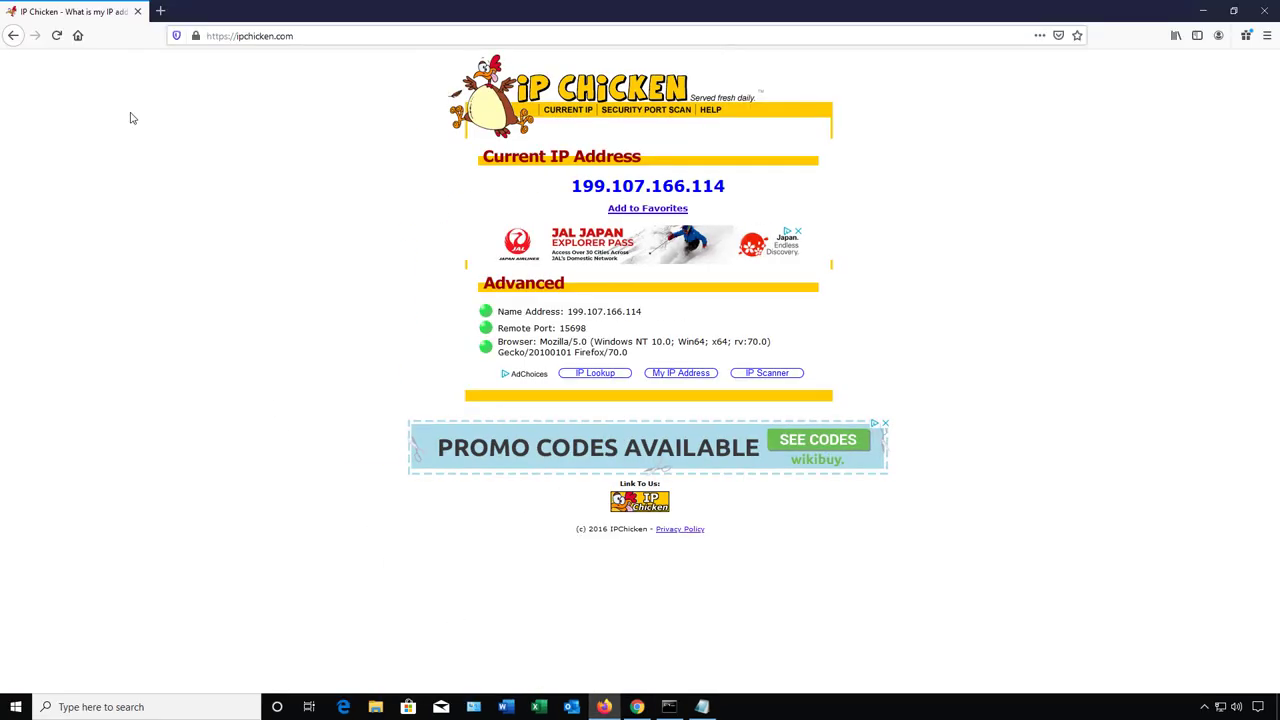
click(162, 12)
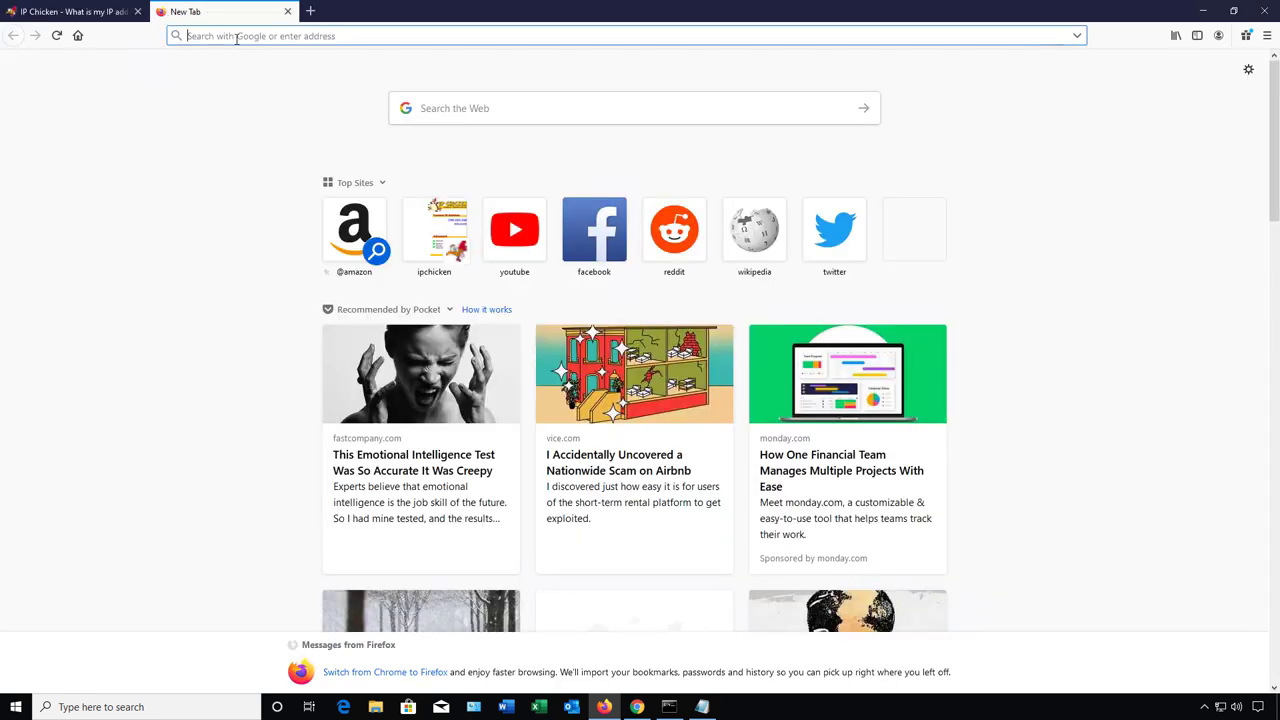
text(ipchicken.com/)
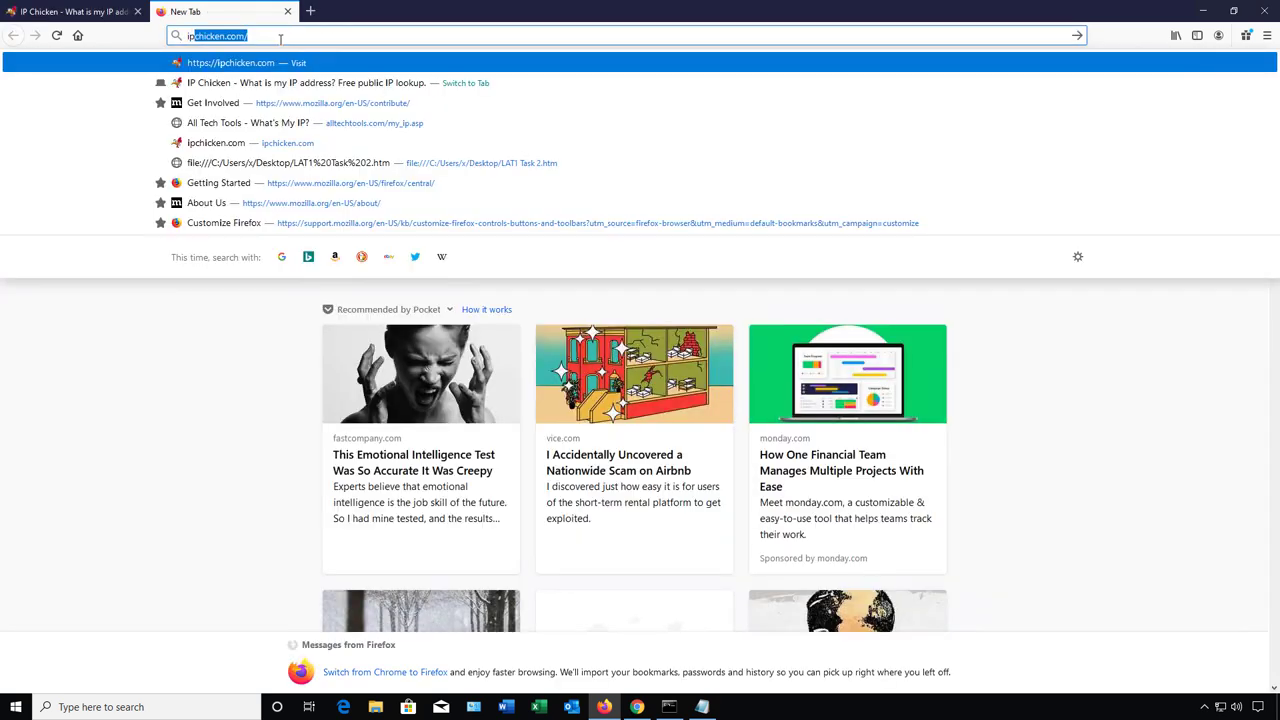
key(Return)
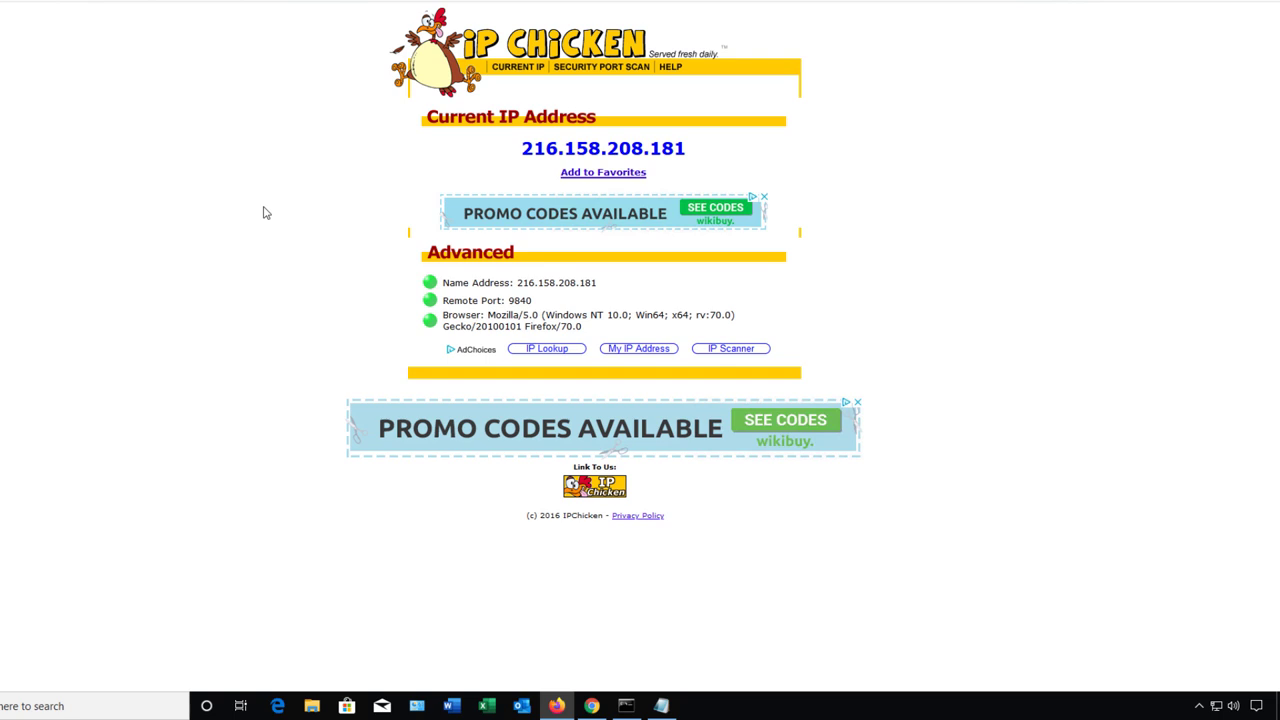
key(F5)
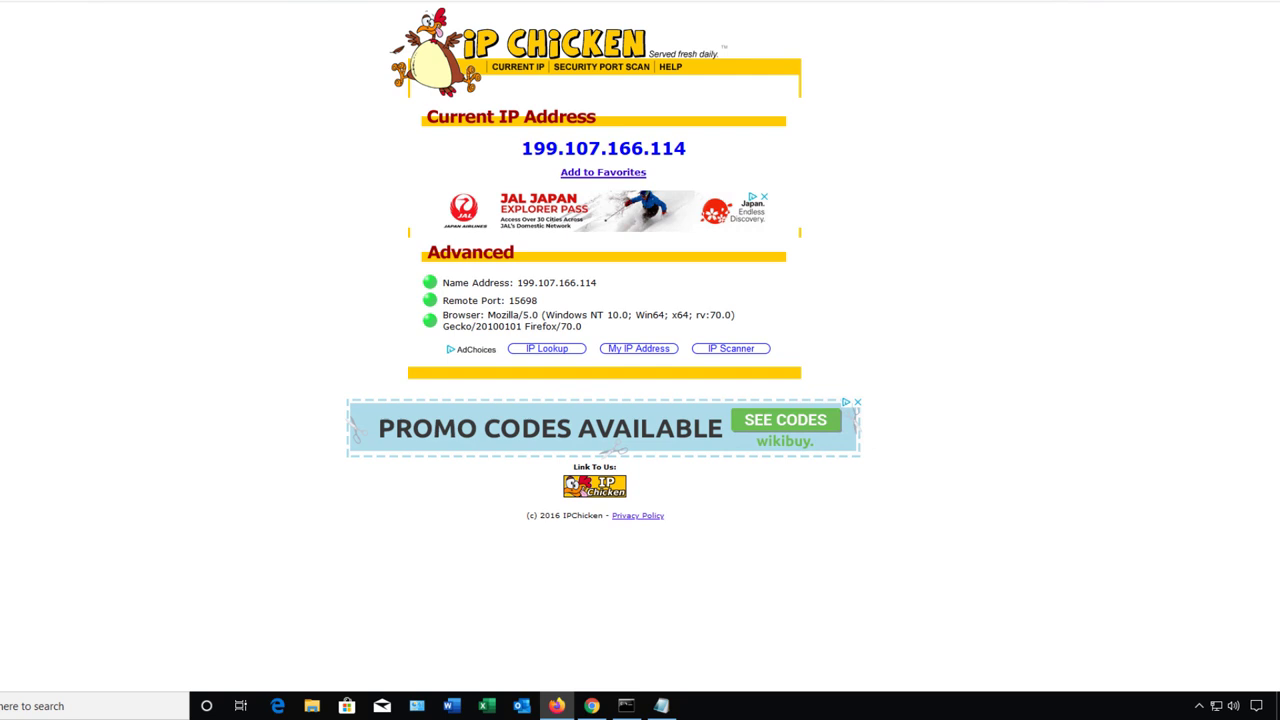
key(F5)
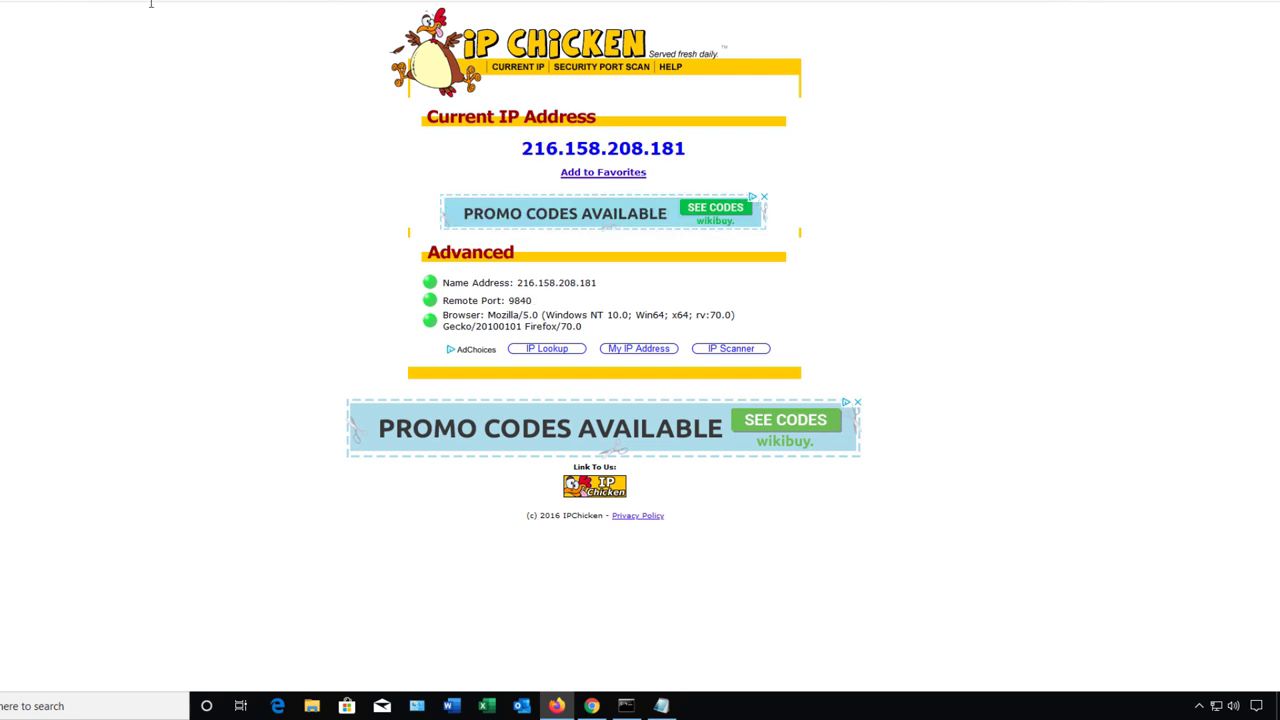
click(591, 705)
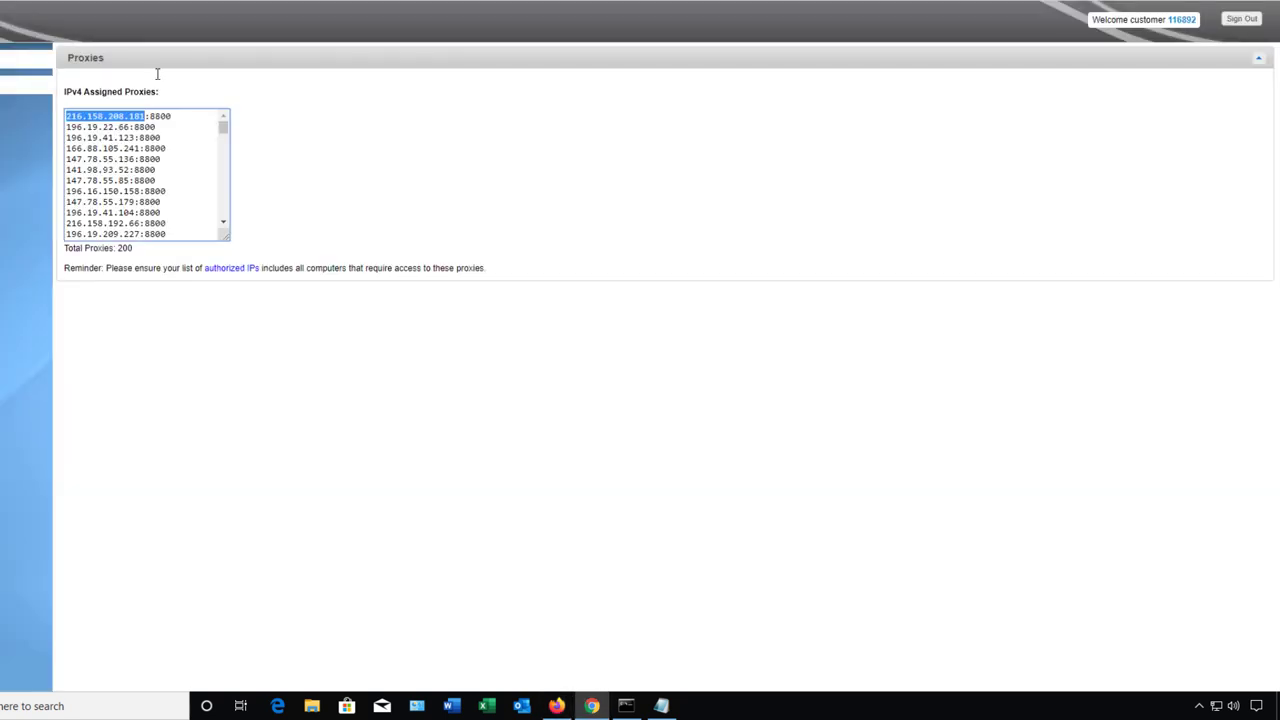
key(ctrl+t)
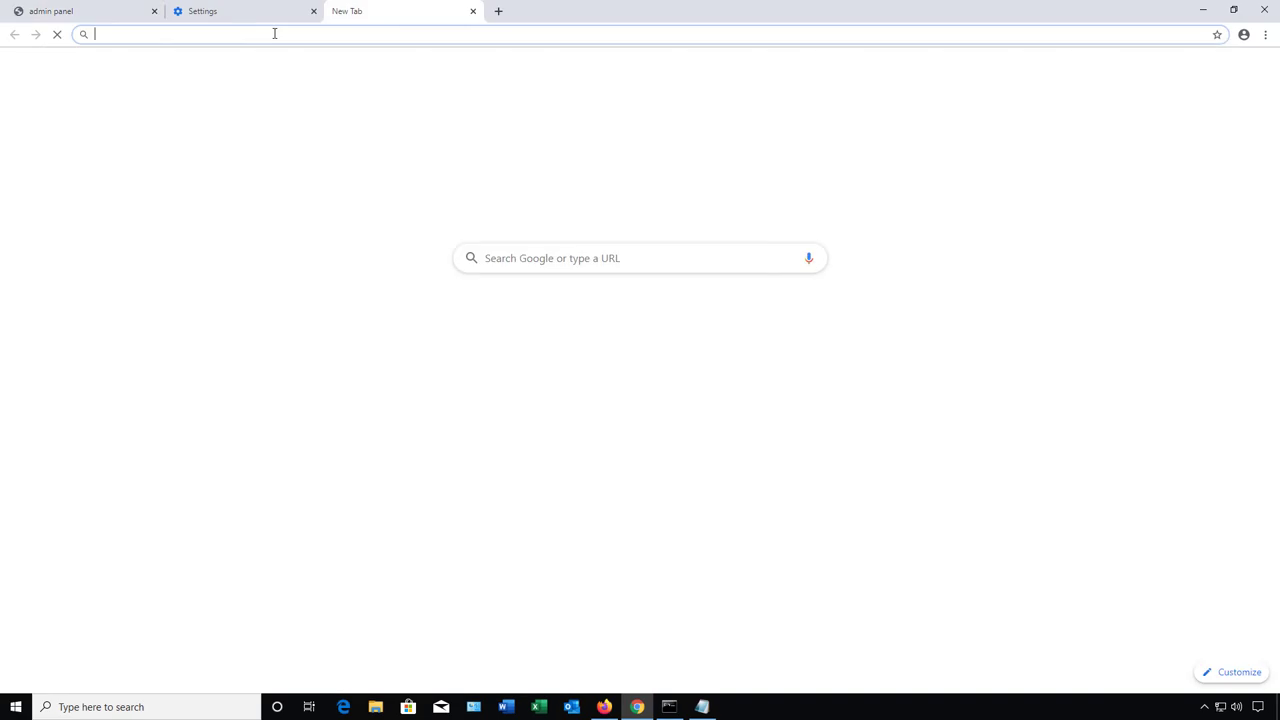
text(ipchicken)
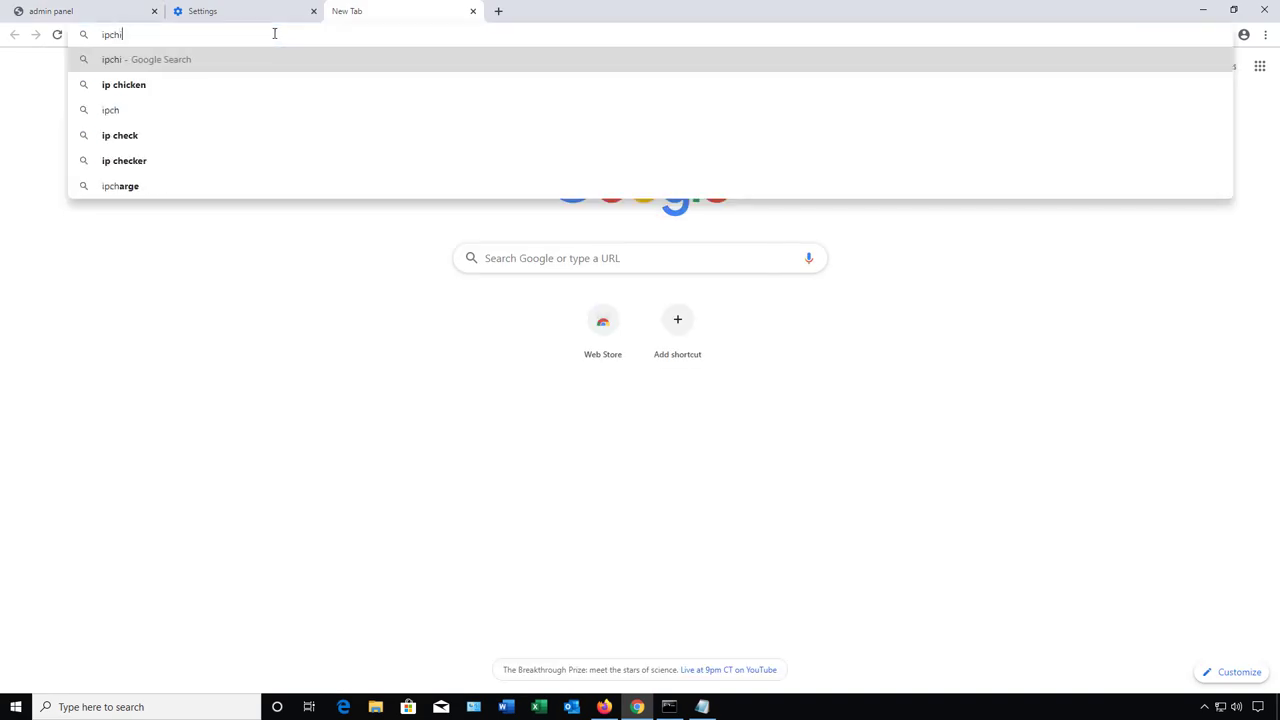
key(Return)
Step: Copy the ipchicken.com address from the address bar and open Microsoft Edge
click(120, 35)
key(ctrl+c)
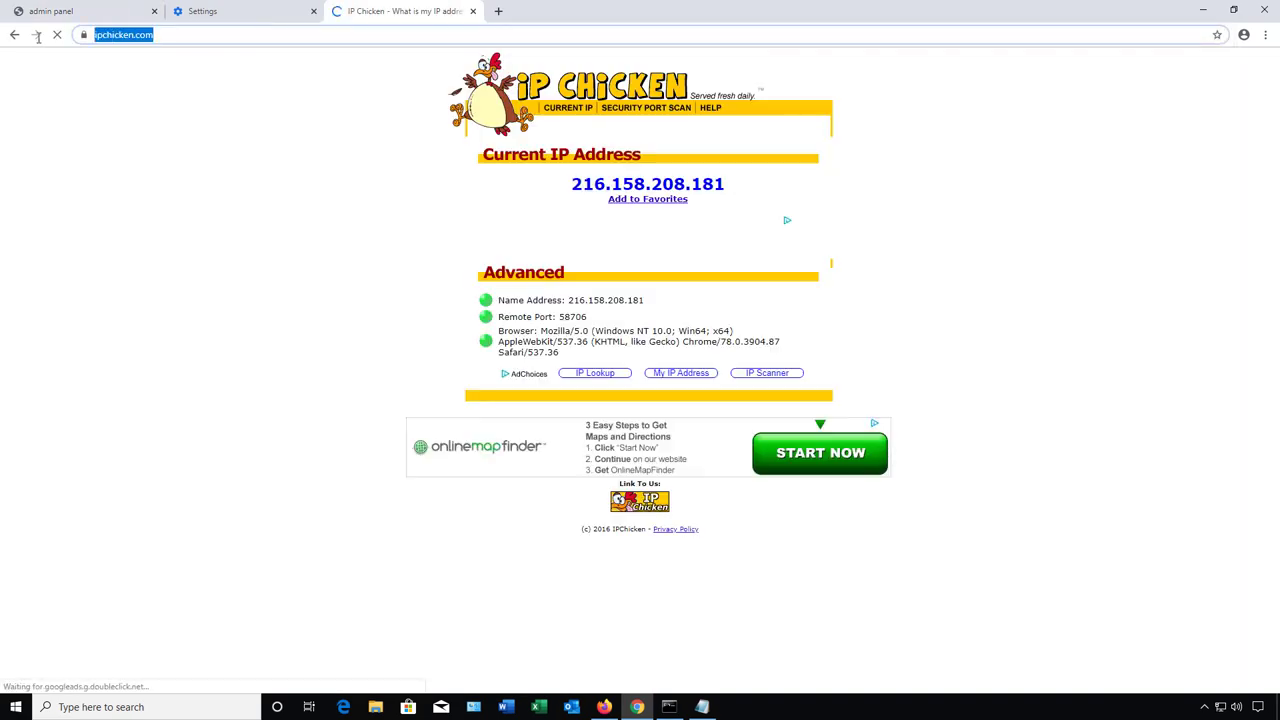
right_click(112, 37)
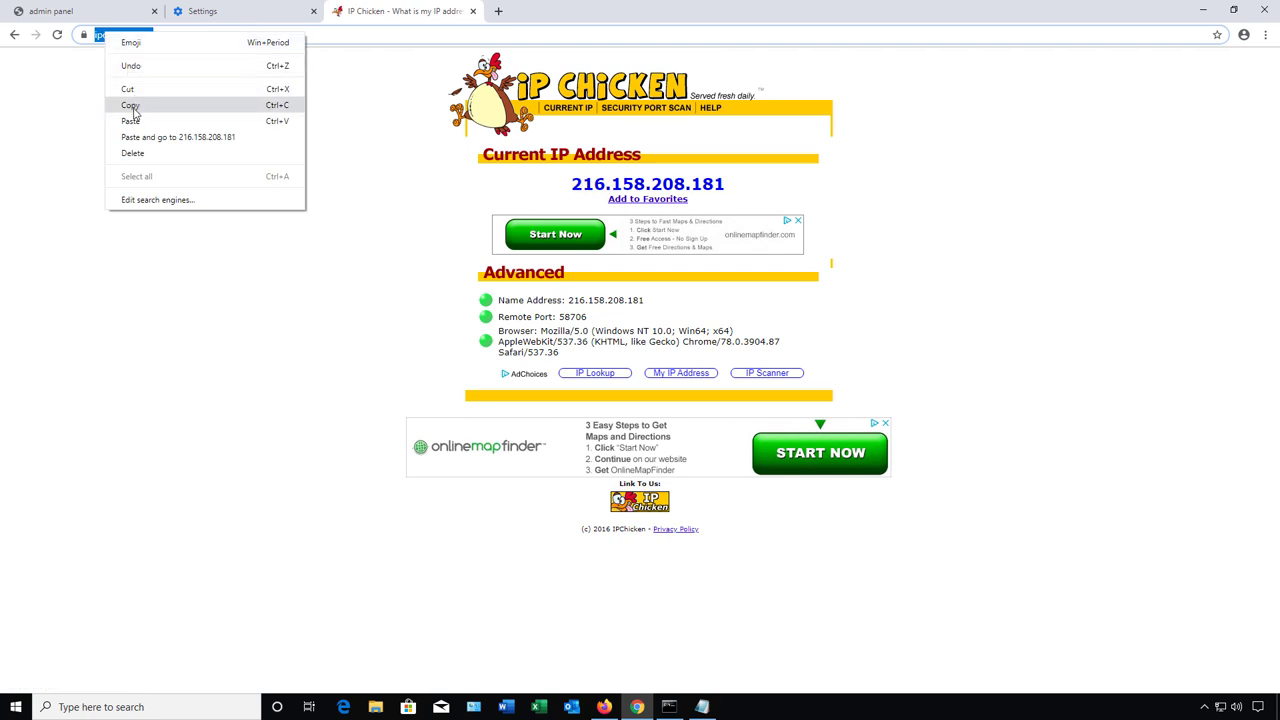
click(130, 105)
click(343, 707)
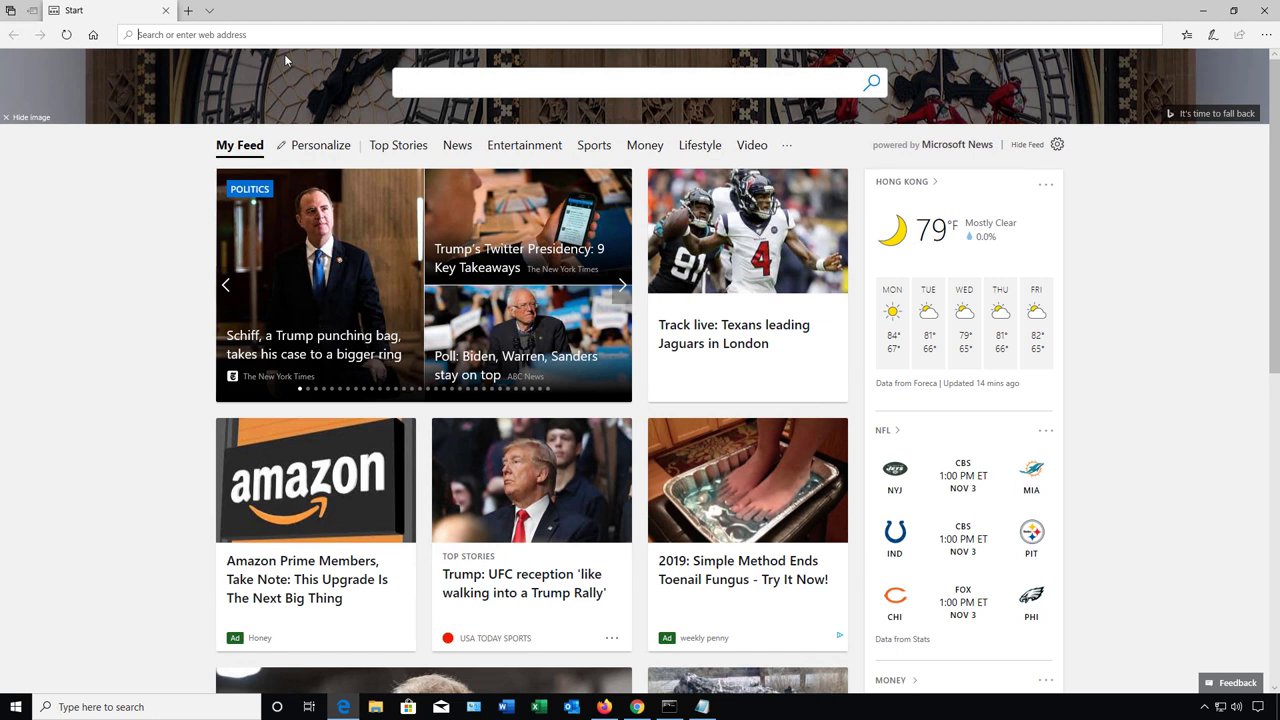
Step: Load ipchicken.com in Edge and check that it reports IP 216.158.208.181
right_click(232, 35)
click(278, 57)
key(Return)
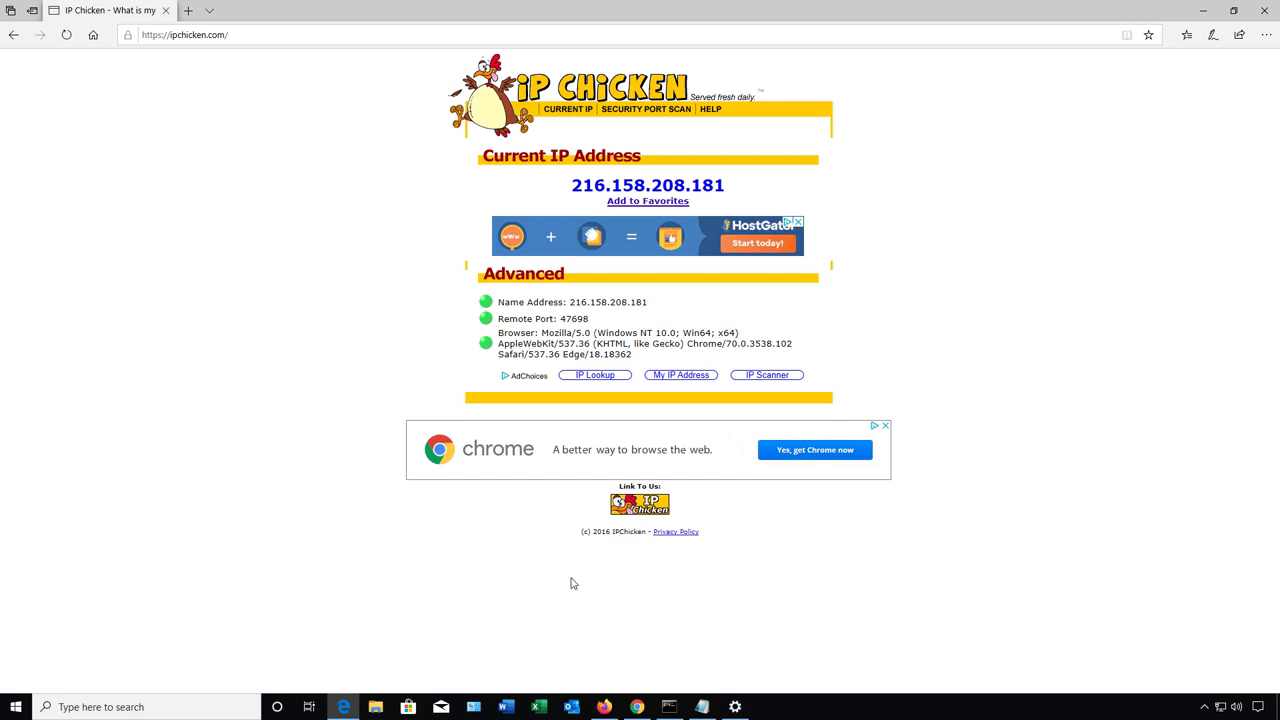
Step: Reopen Windows proxy settings and toggle 'Use a proxy server' off and back on, keeping 216.158.208.181:8800
click(734, 707)
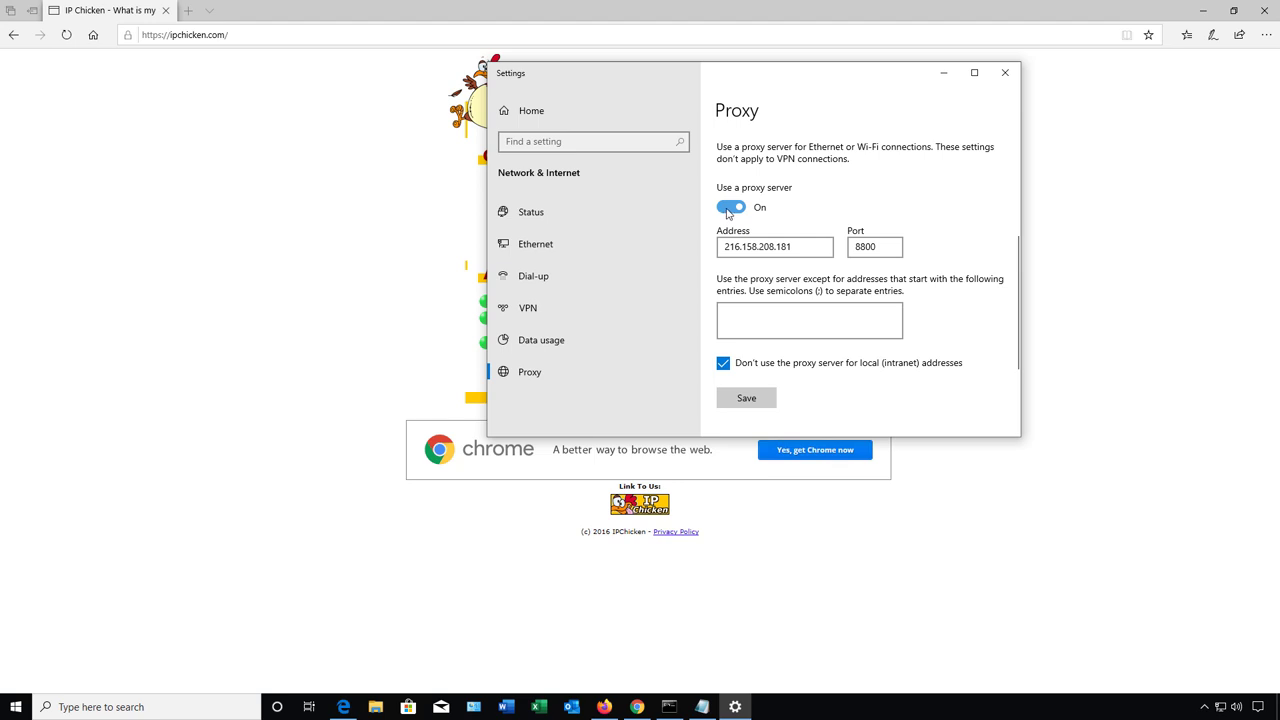
double_click(775, 246)
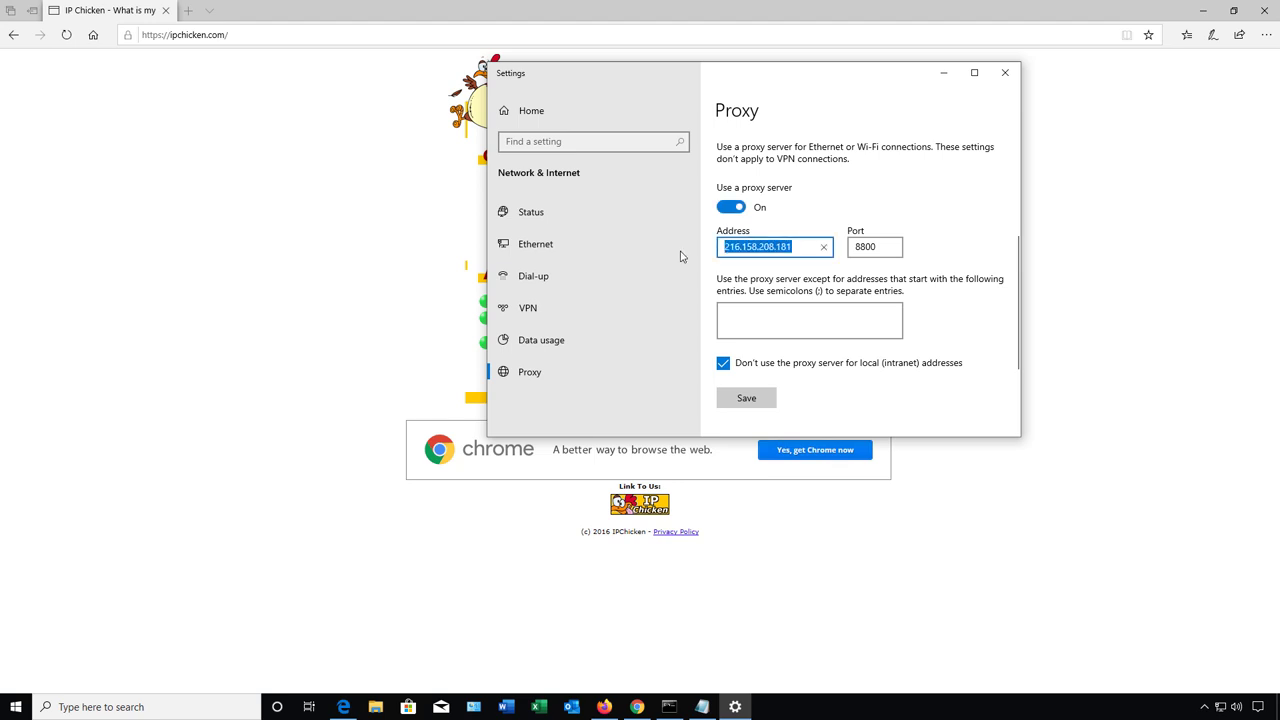
click(793, 219)
click(728, 208)
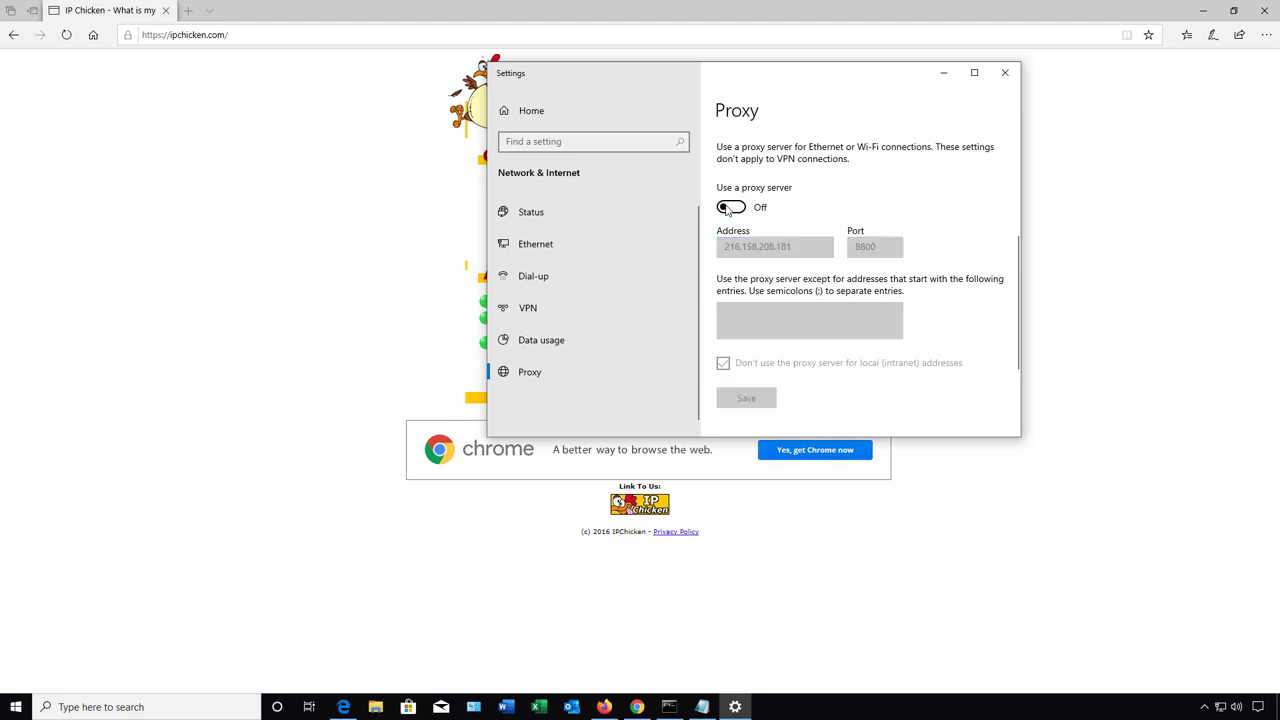
click(731, 207)
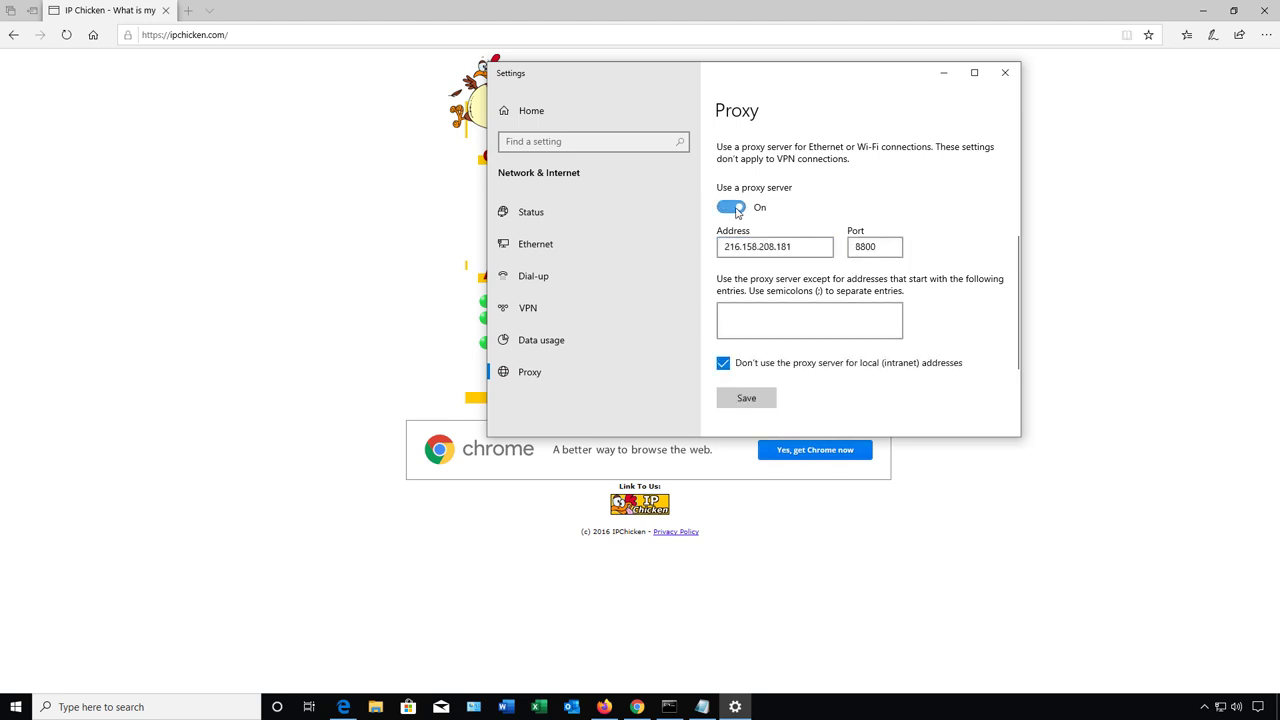